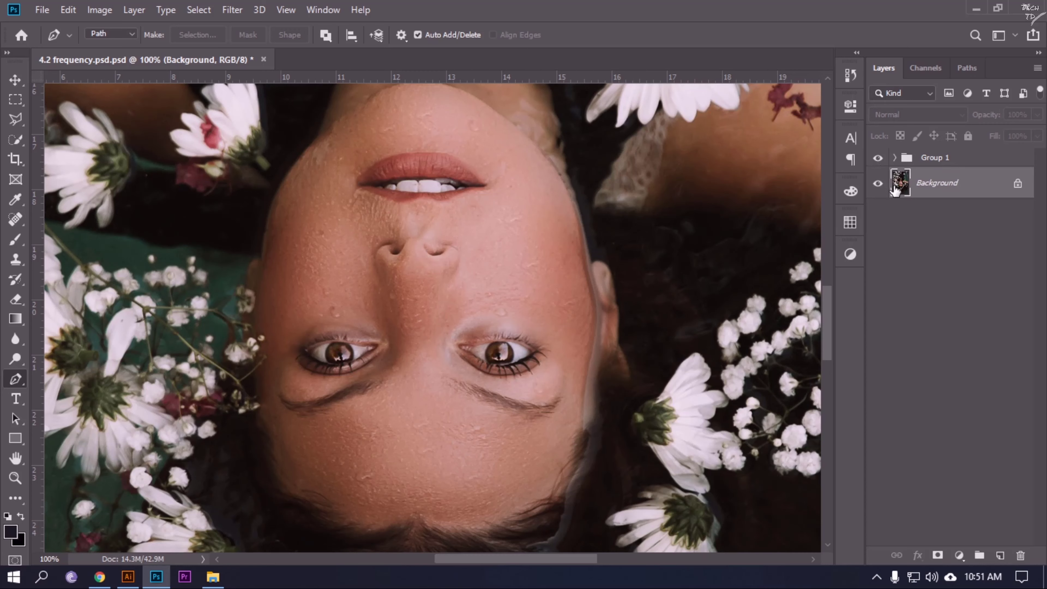
Step: Toggle the visibility of Group 1 to compare the portrait, leaving the group hidden
left_click(875, 159)
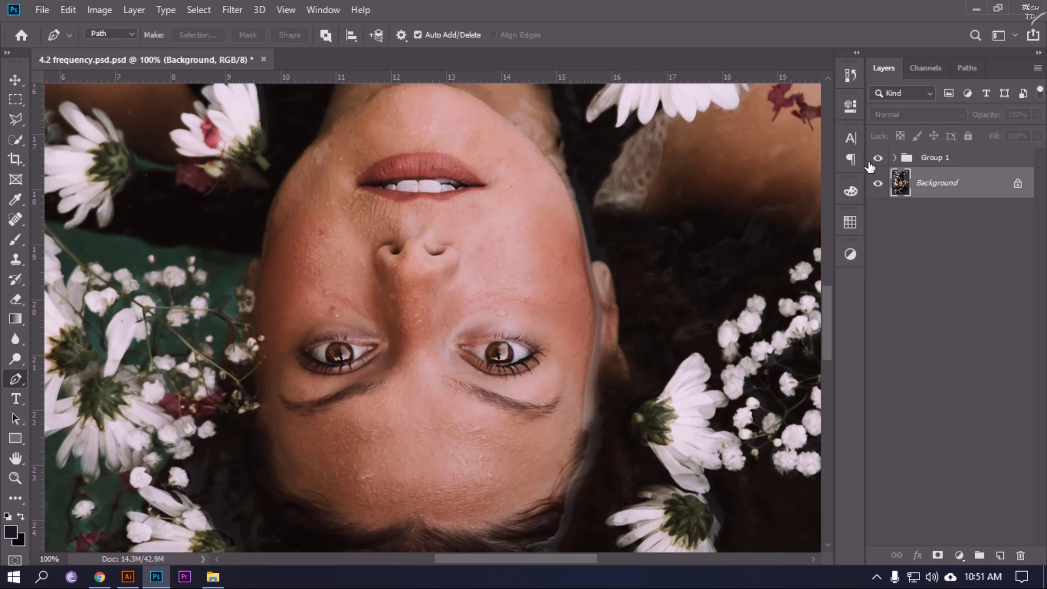
left_click(875, 159)
key("ctrl+0")
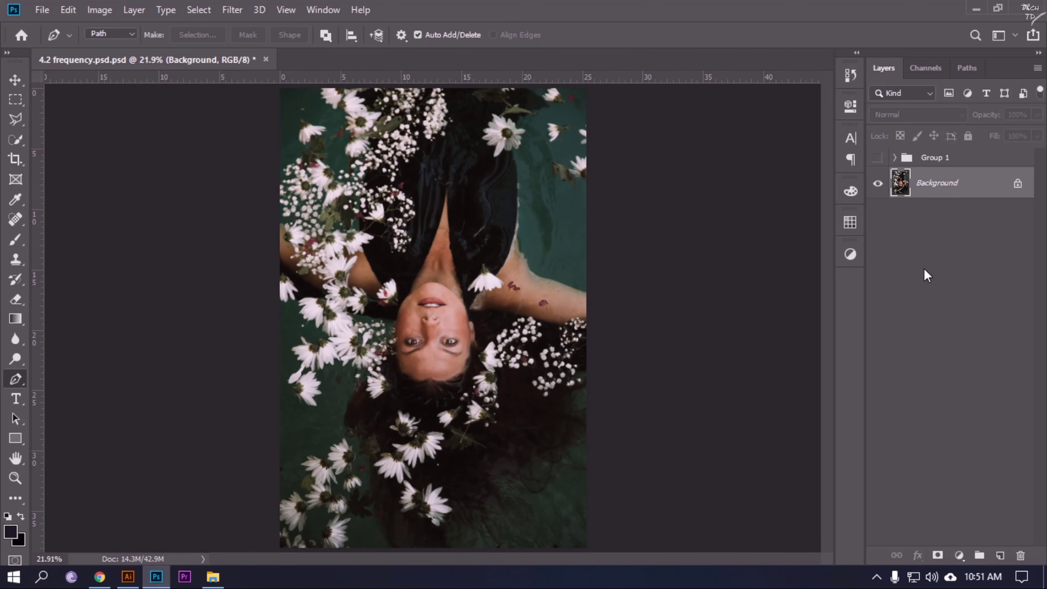
key("ctrl+1")
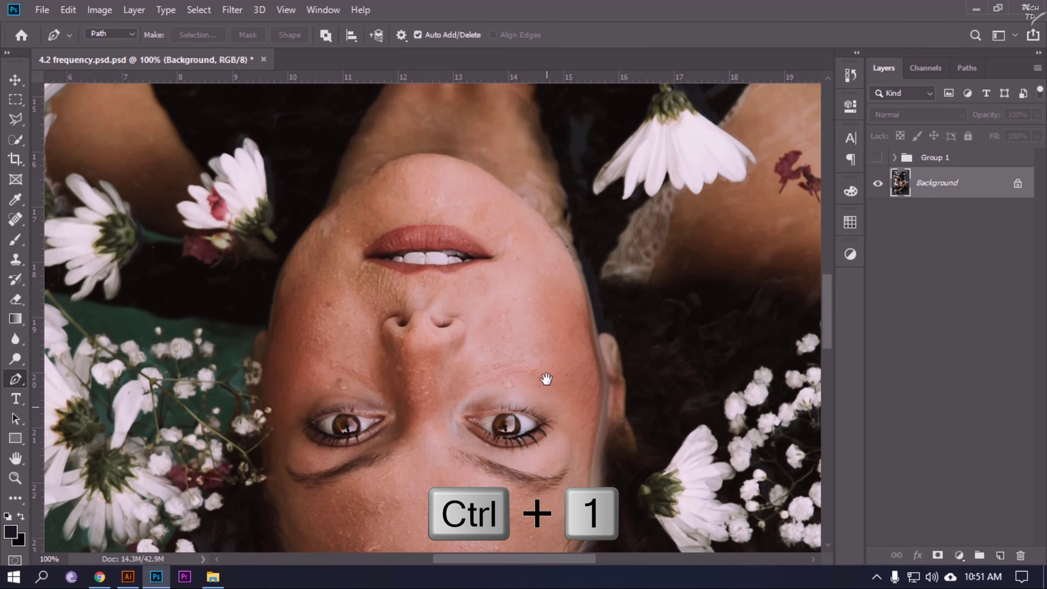
scroll(553, 392, "down", 3)
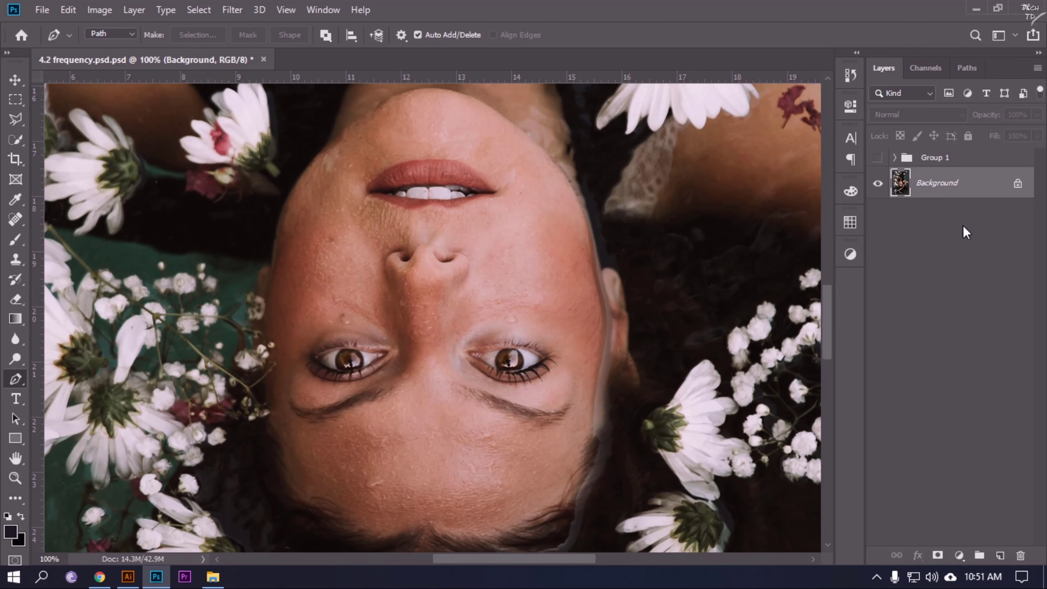
Step: Duplicate the Background layer twice, naming the lower copy Blur and the upper copy Texture
key("ctrl+j")
key("ctrl+j")
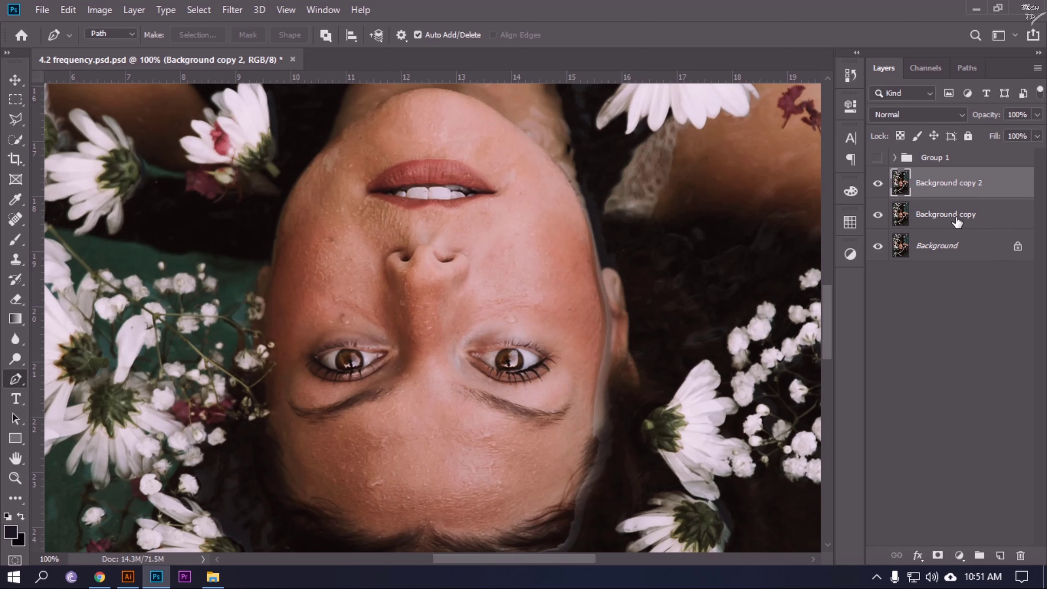
double_click(944, 223)
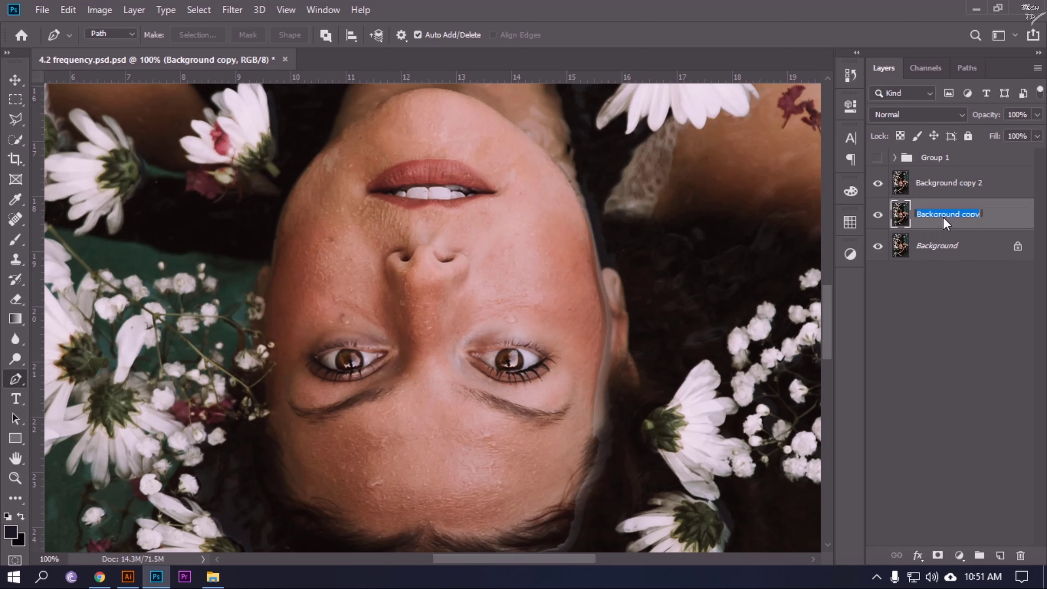
type("Blur")
key("Return")
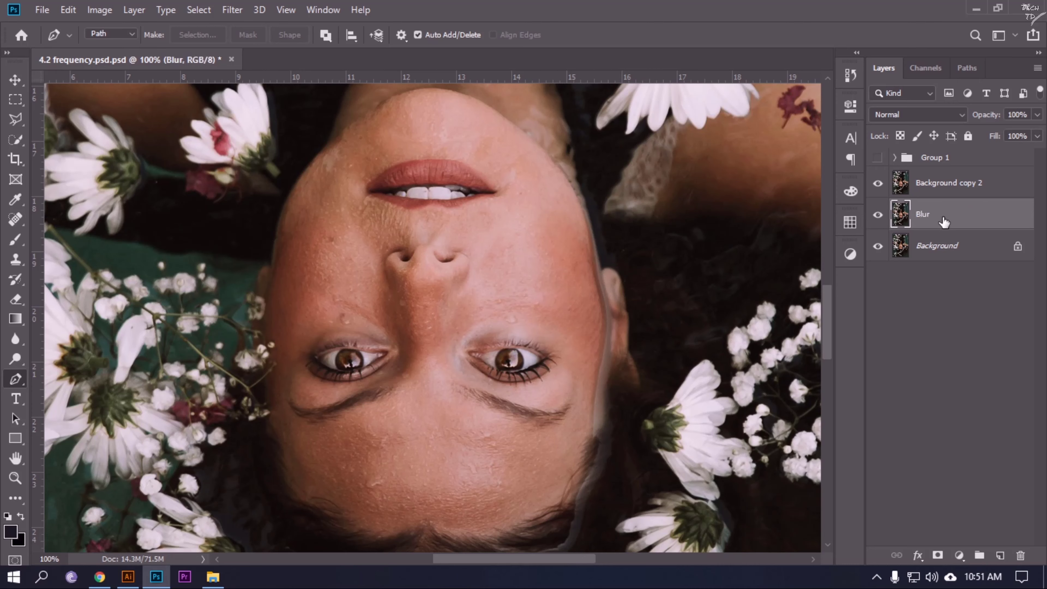
double_click(945, 183)
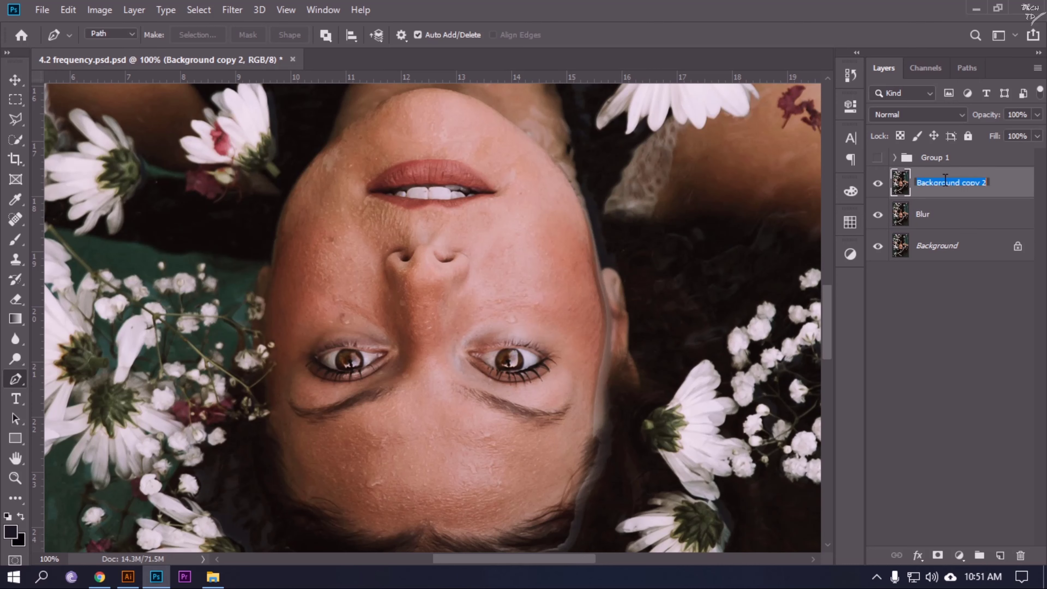
type("Texture")
key("Return")
Step: Apply a Gaussian Blur with a 4.0-pixel radius to the Blur layer, and make Texture the active layer
left_click(939, 219)
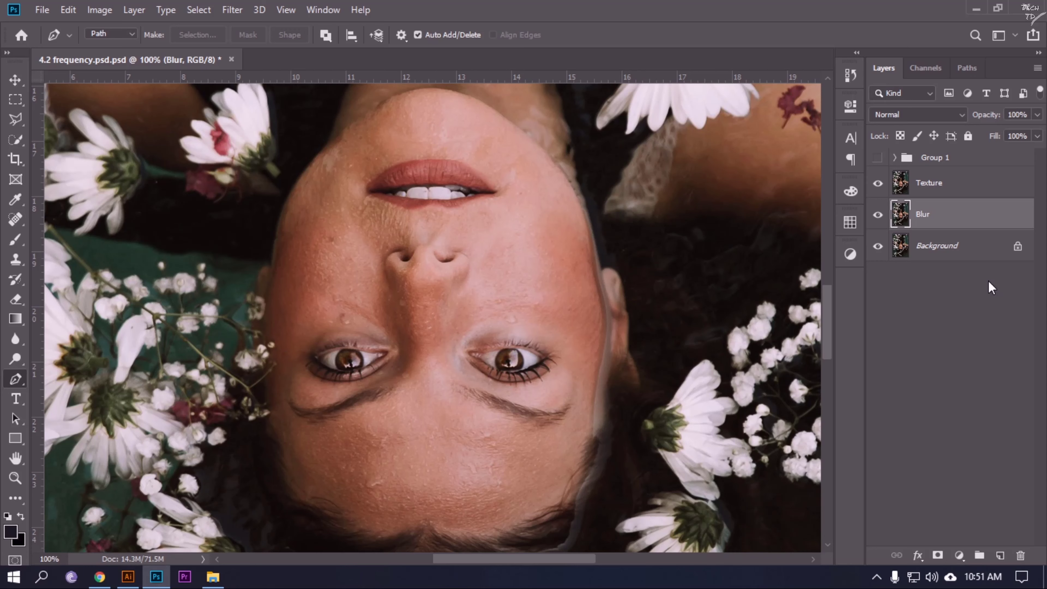
left_click(241, 12)
mouse_move(311, 184)
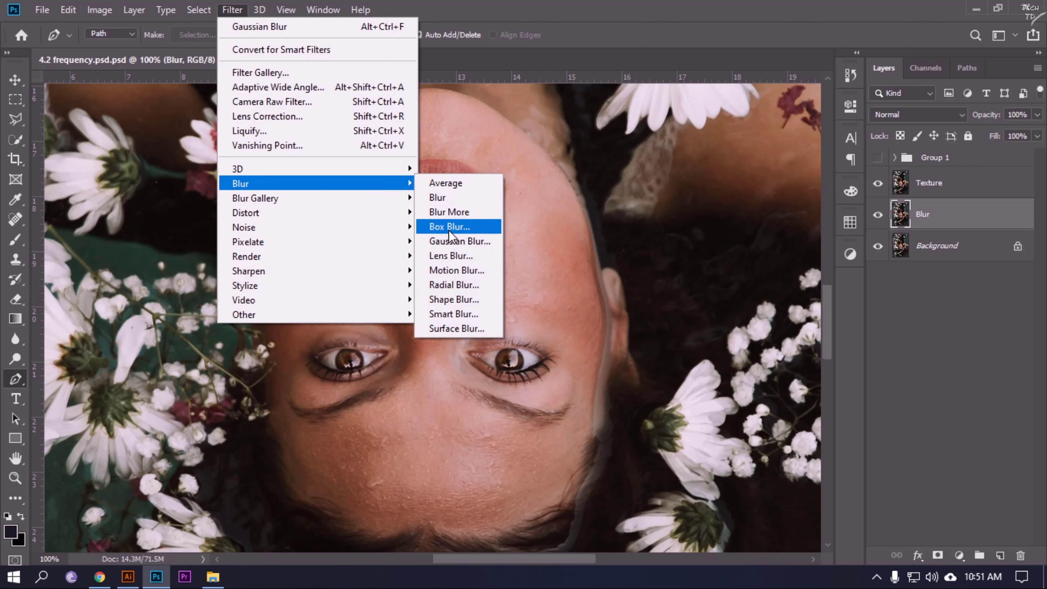
left_click(450, 242)
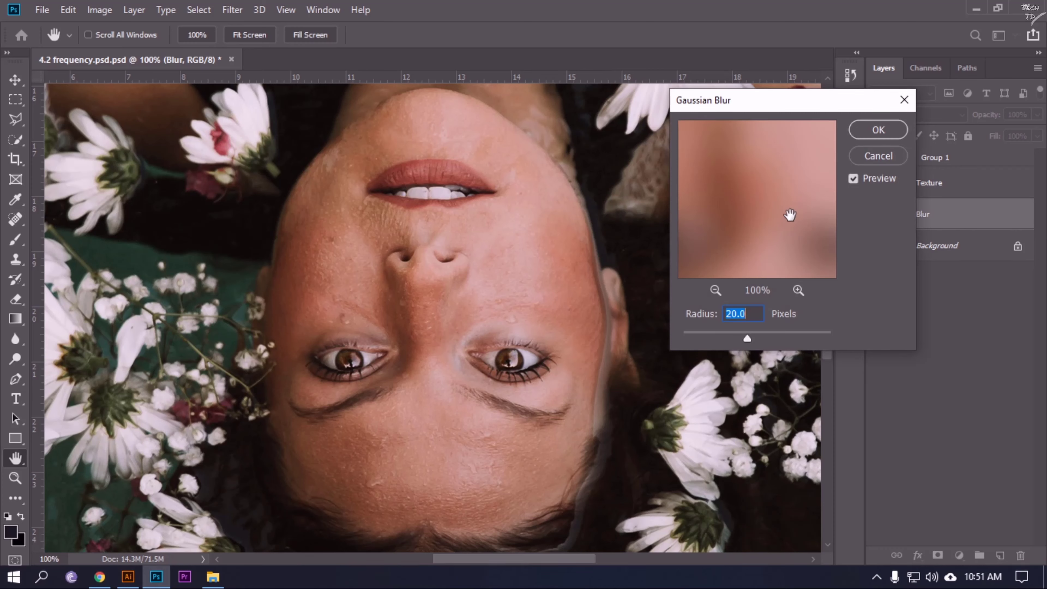
left_click(777, 208, "alt")
left_click(777, 208, "alt")
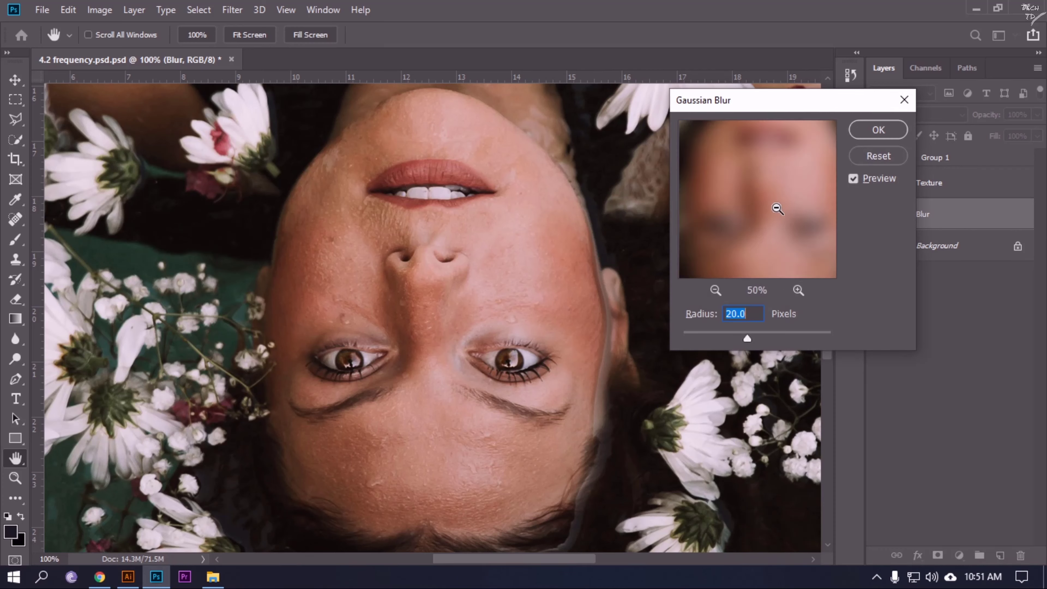
left_click(777, 208, "alt")
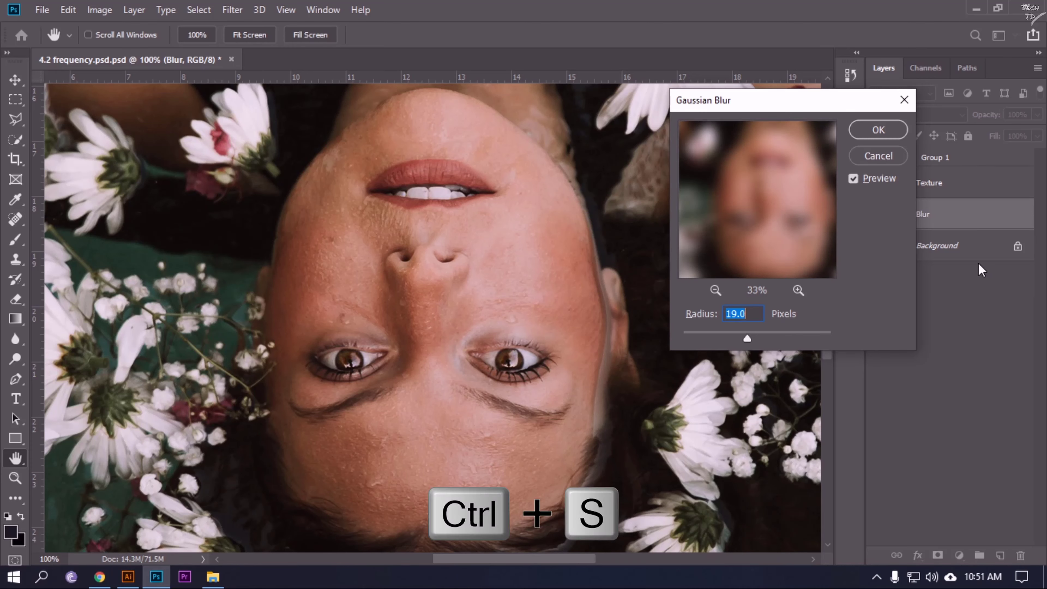
key("Down")
key("Down")
key("Down")
key("Down")
key("Down")
key("Down")
key("Down")
key("Down")
key("Down")
key("Down")
key("Down")
key("Down")
key("Down")
key("Down")
key("Down")
key("Down")
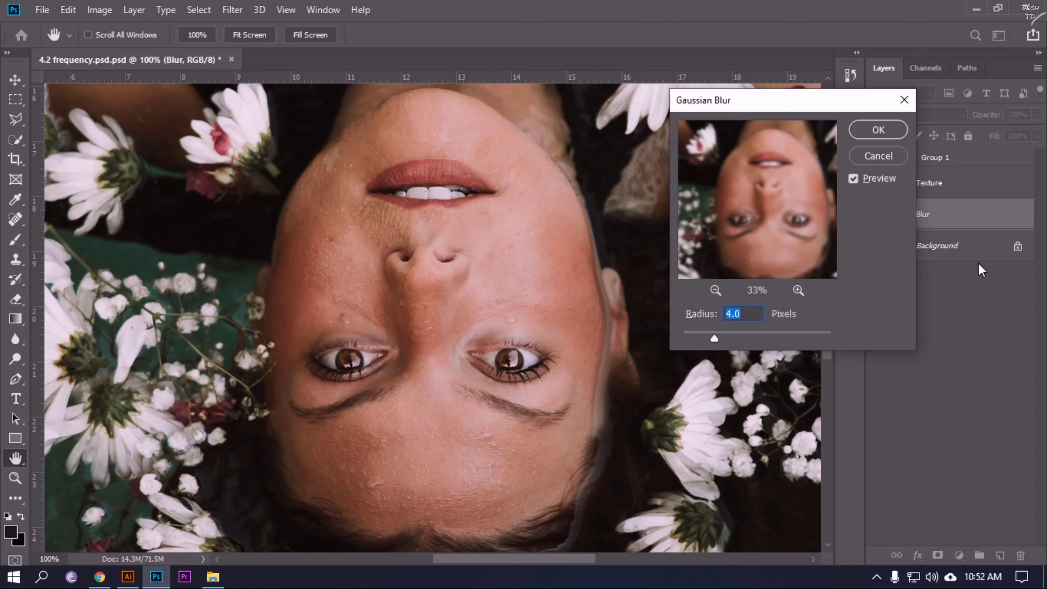
left_click(878, 130)
key("p")
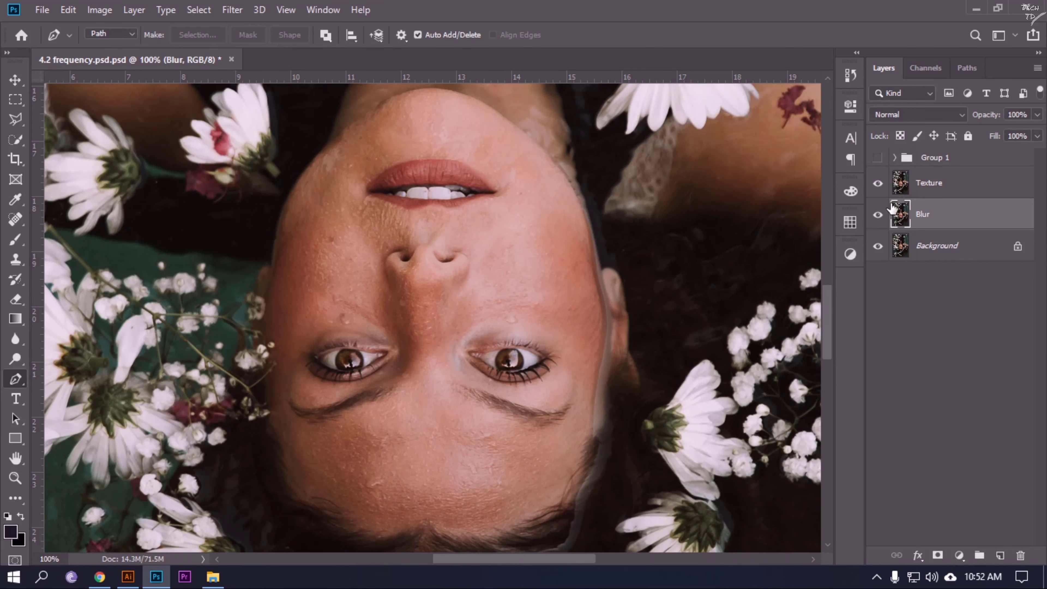
left_click(942, 189)
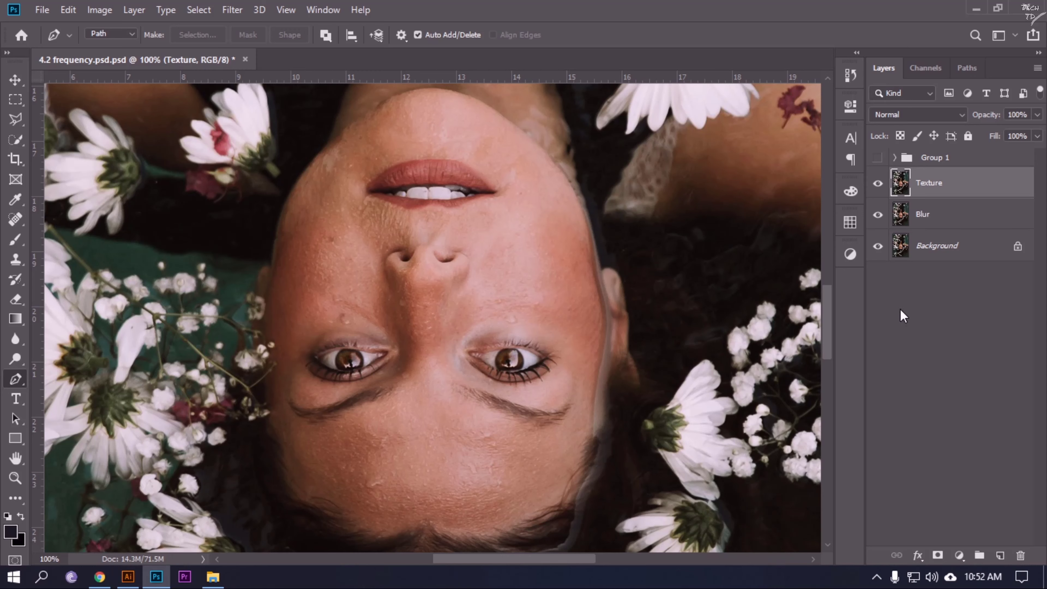
left_click(98, 10)
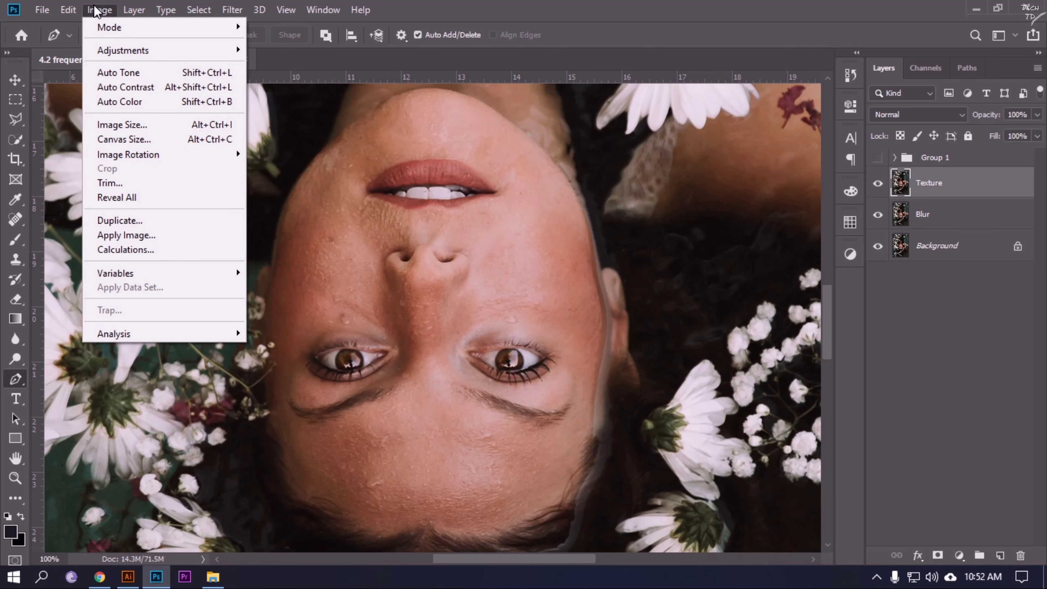
left_click(128, 235)
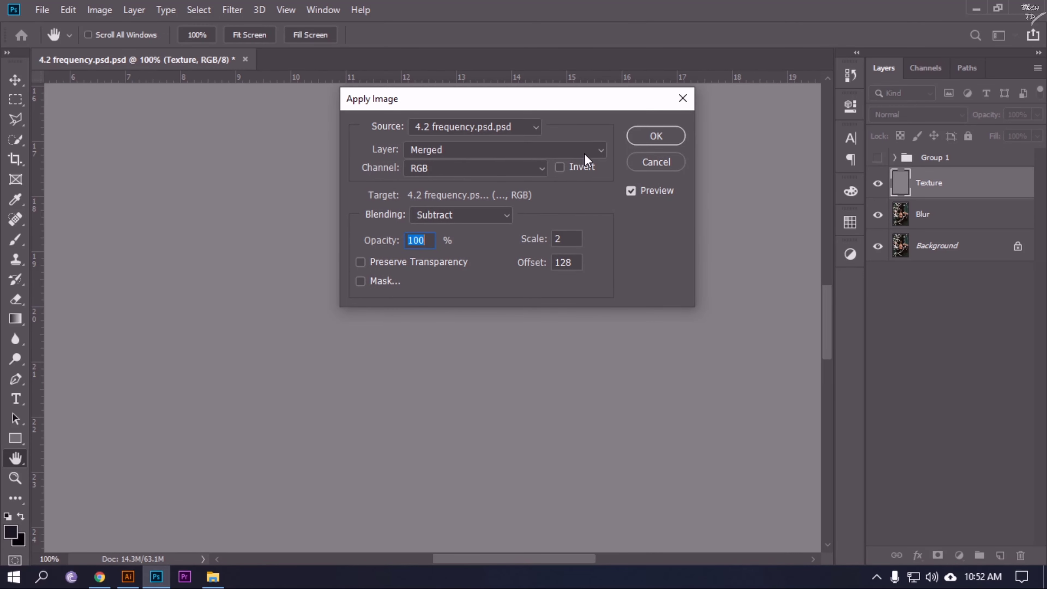
left_click(595, 150)
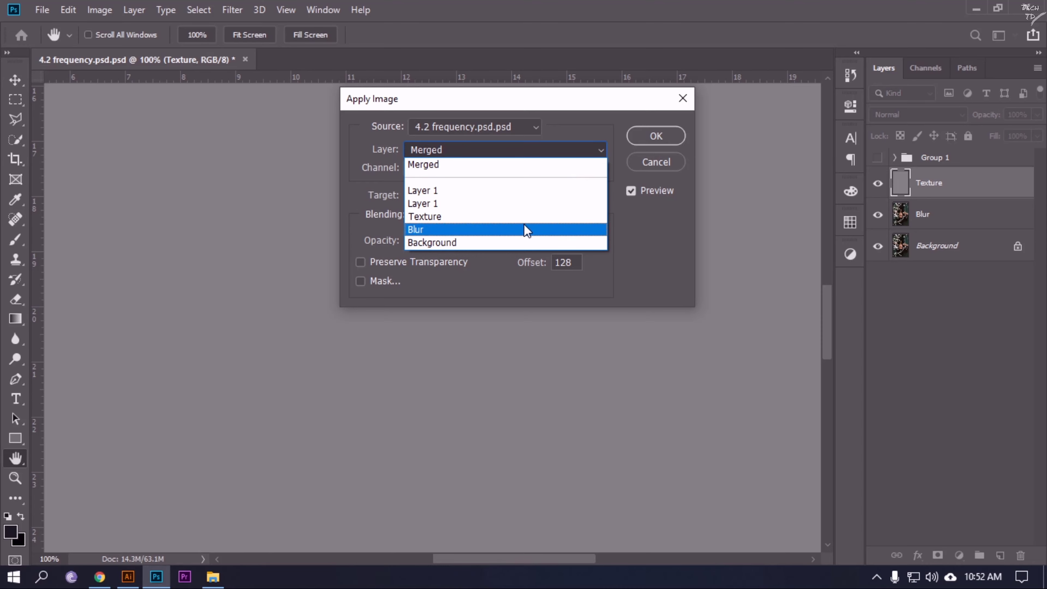
left_click(418, 230)
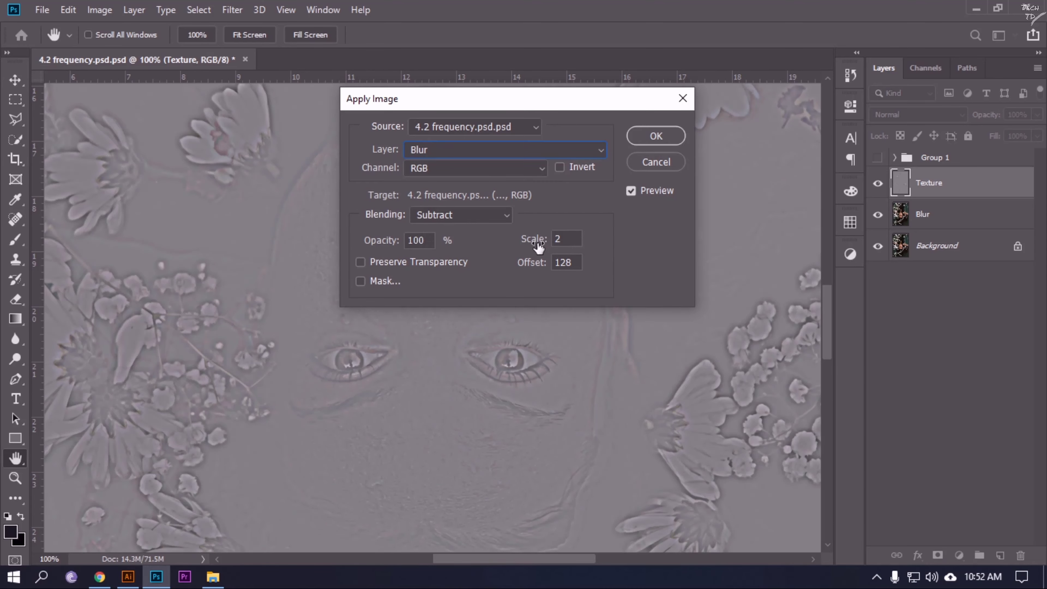
left_click(515, 241)
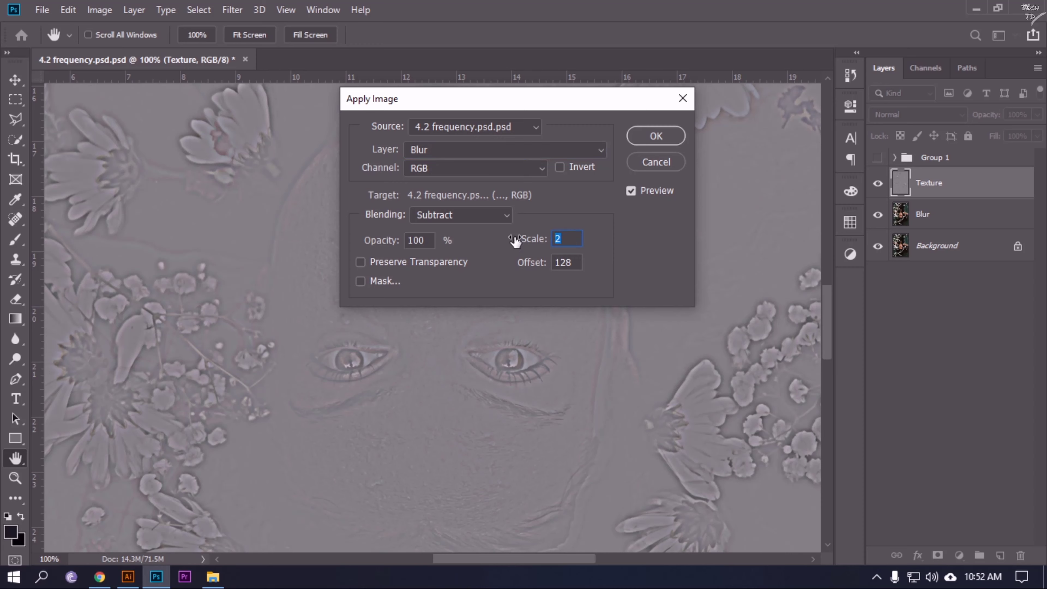
left_click(516, 264)
type("12")
left_click(653, 169)
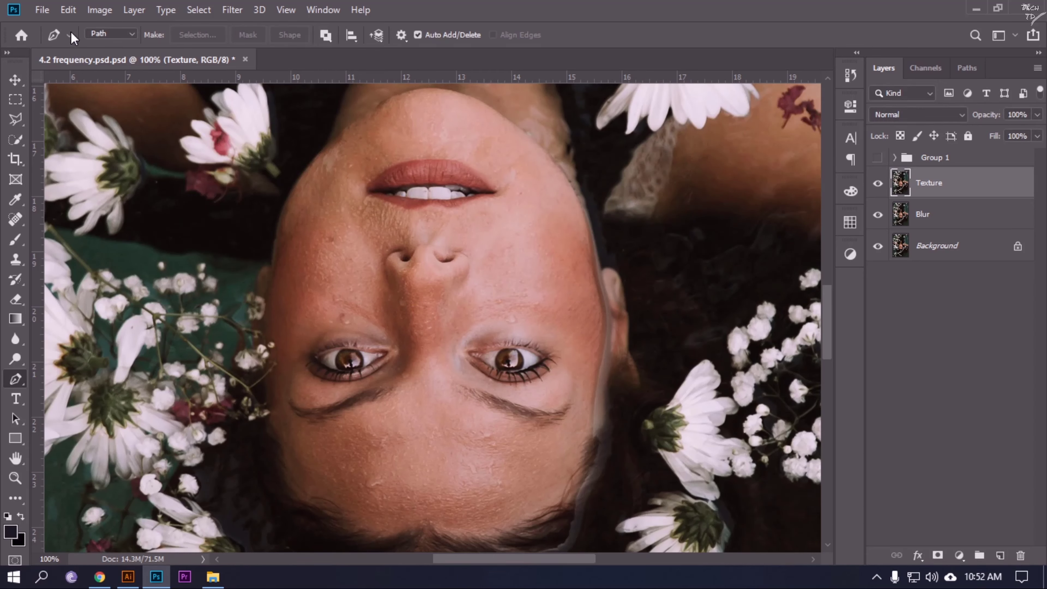
Step: Use Apply Image on the Texture layer with the Blur layer as source, Subtract blending, scale 2 and offset 128
left_click(101, 12)
mouse_move(107, 30)
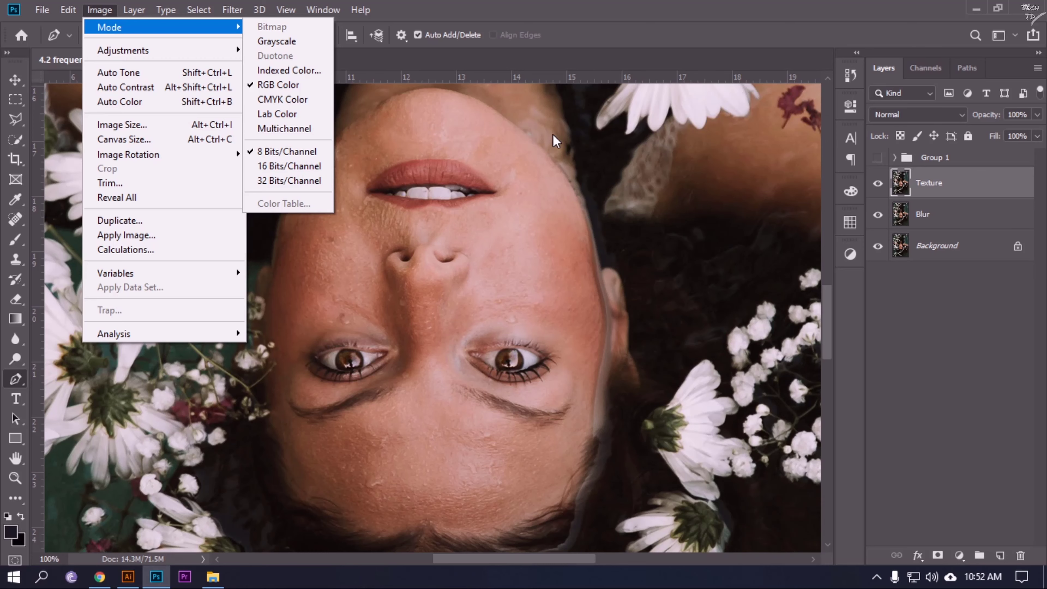
mouse_move(99, 9)
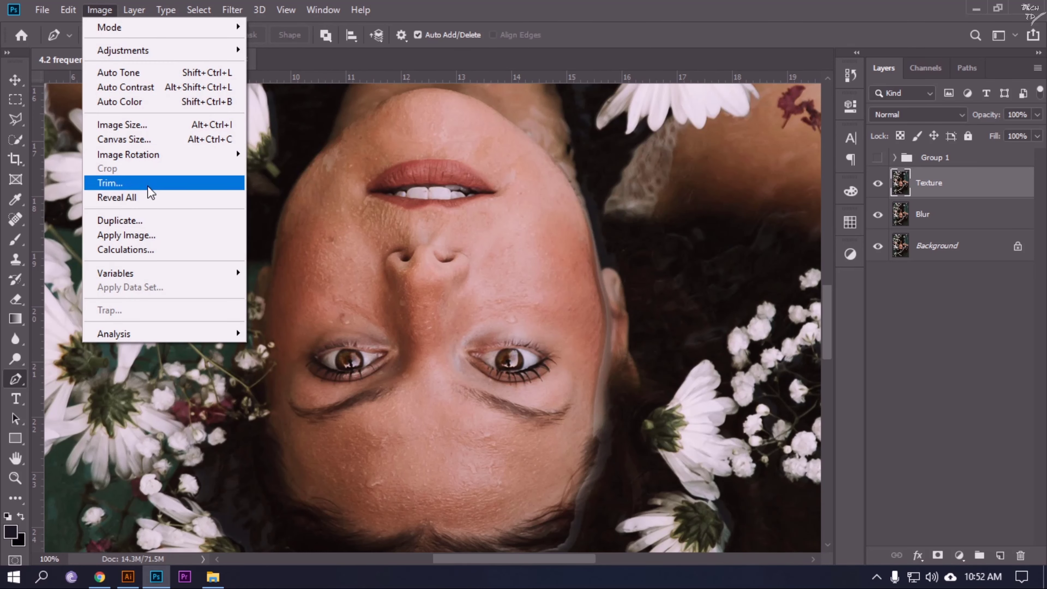
left_click(132, 238)
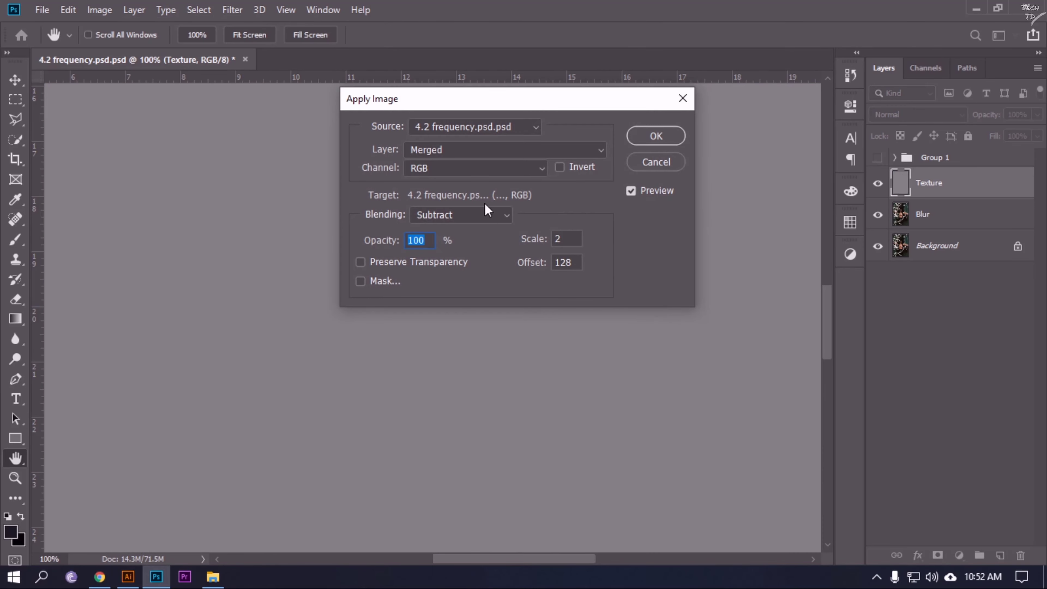
left_click(528, 153)
left_click(507, 229)
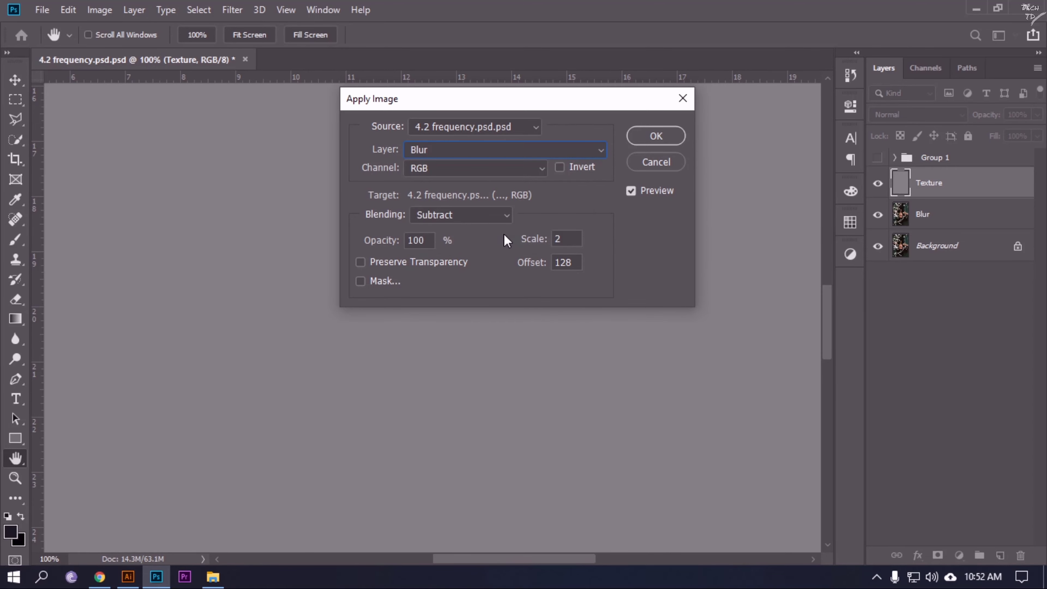
left_click(506, 219)
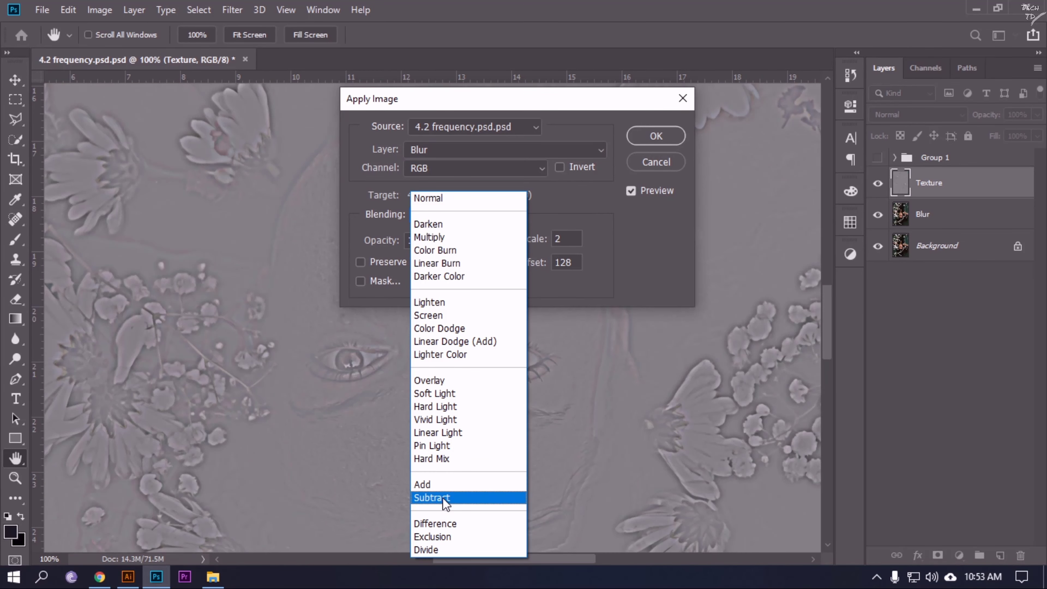
left_click(444, 498)
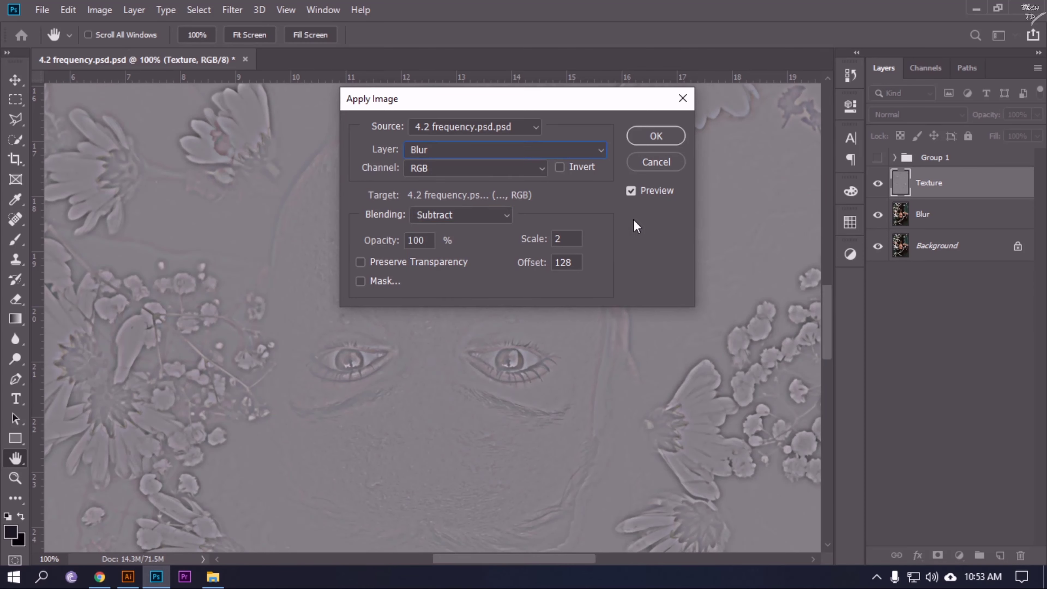
left_click(660, 139)
key("p")
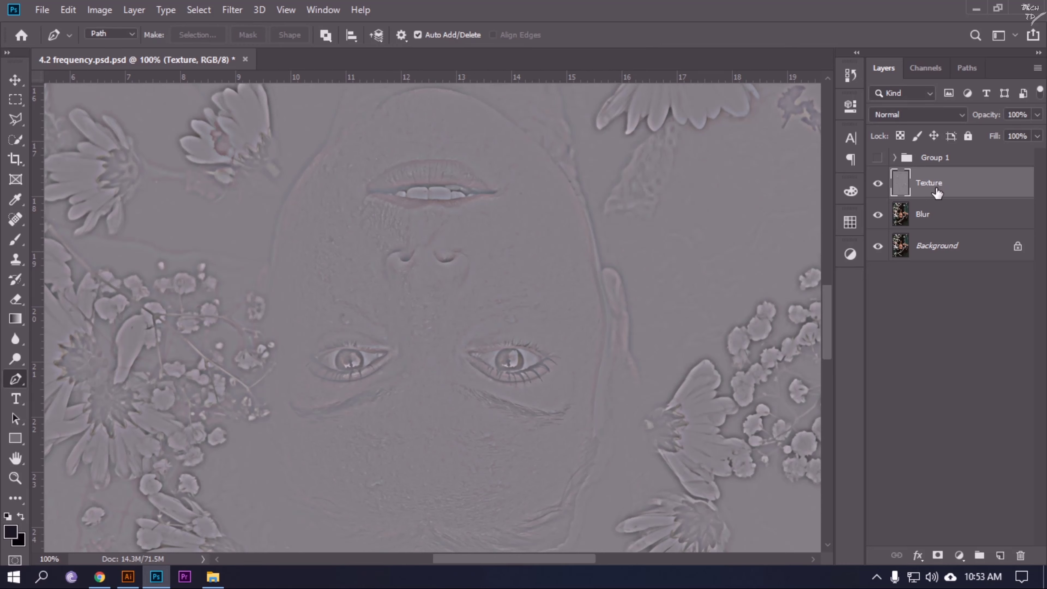
Step: Set the Texture layer's blend mode to Linear Light
left_click(956, 113)
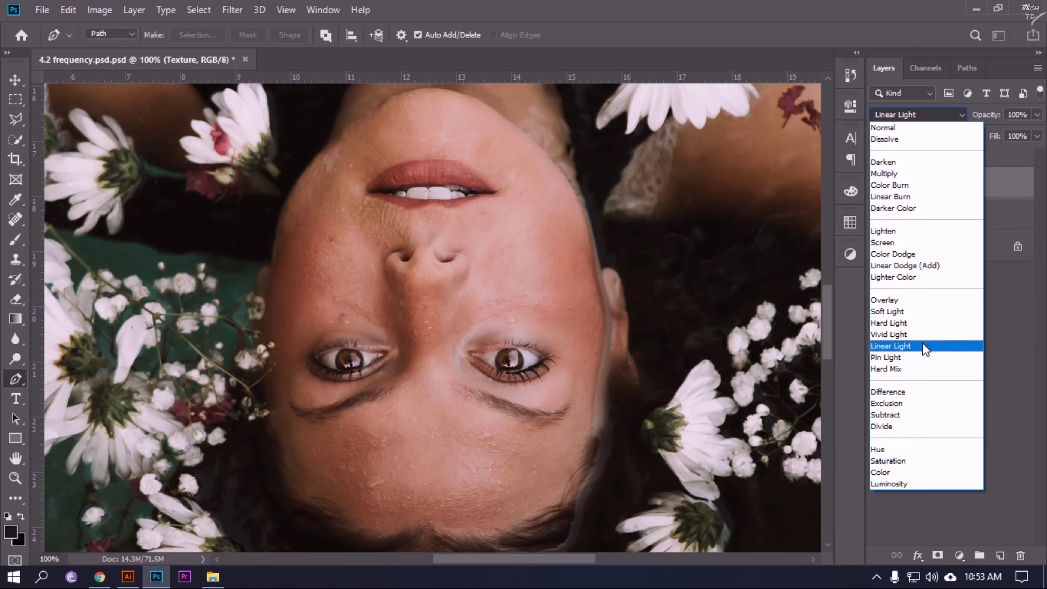
left_click(924, 348)
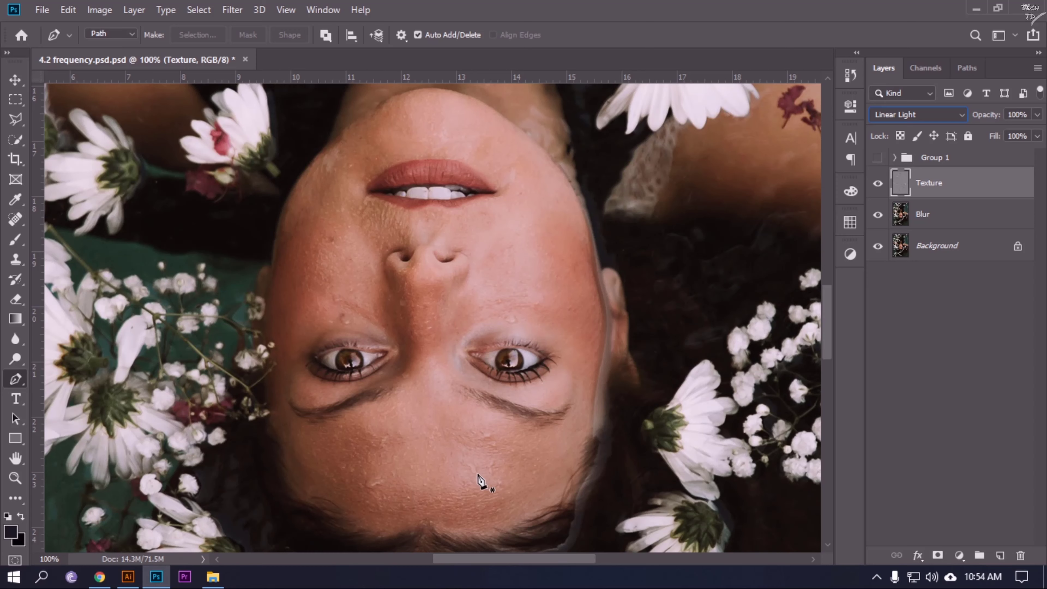
Step: Make the Blur layer active and switch to the Pen tool
left_click(15, 80)
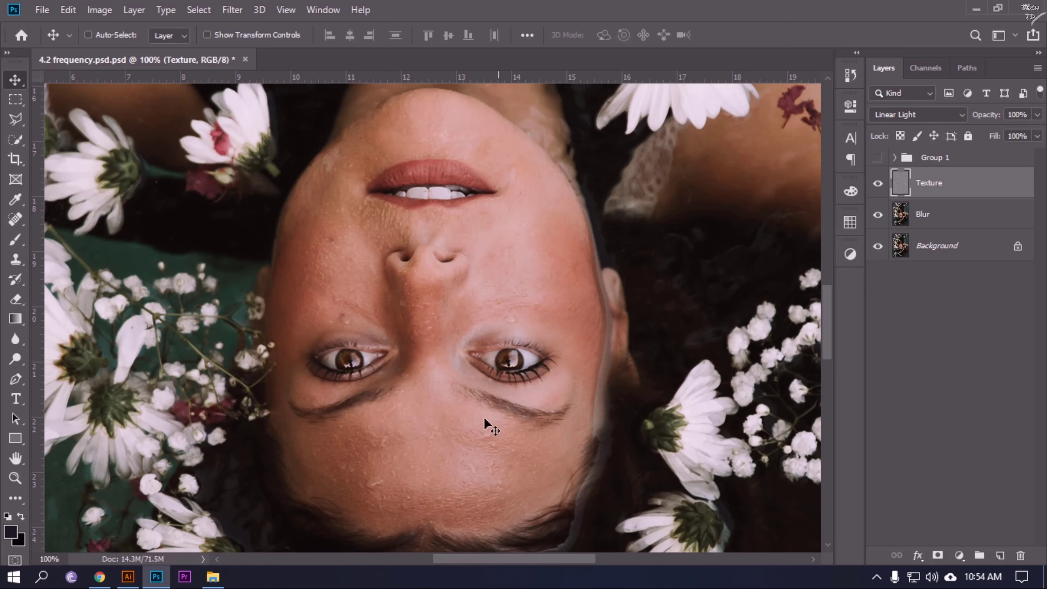
left_click(935, 219)
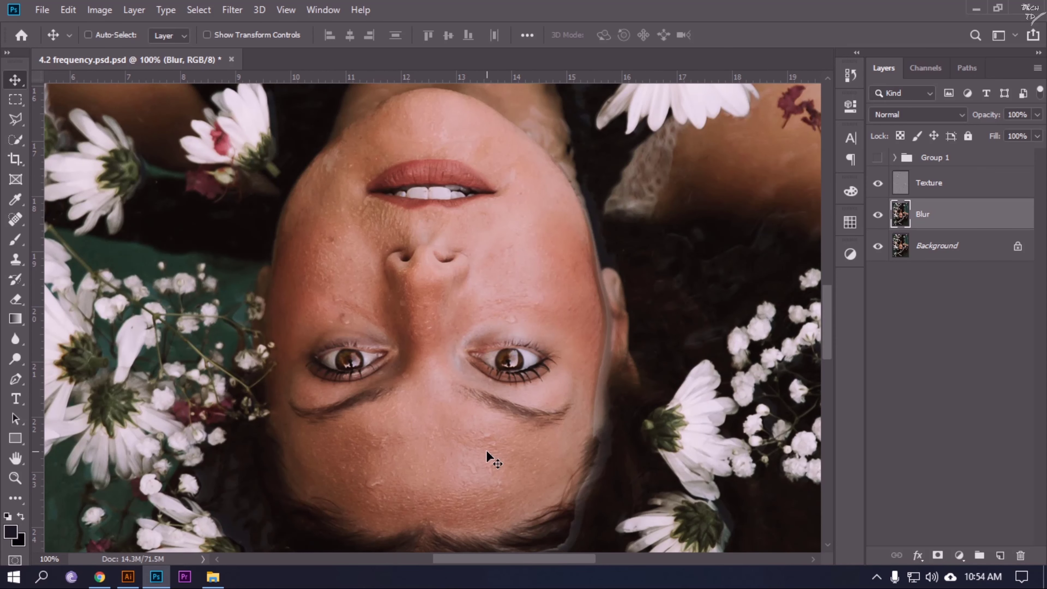
scroll(442, 361, "down", 1)
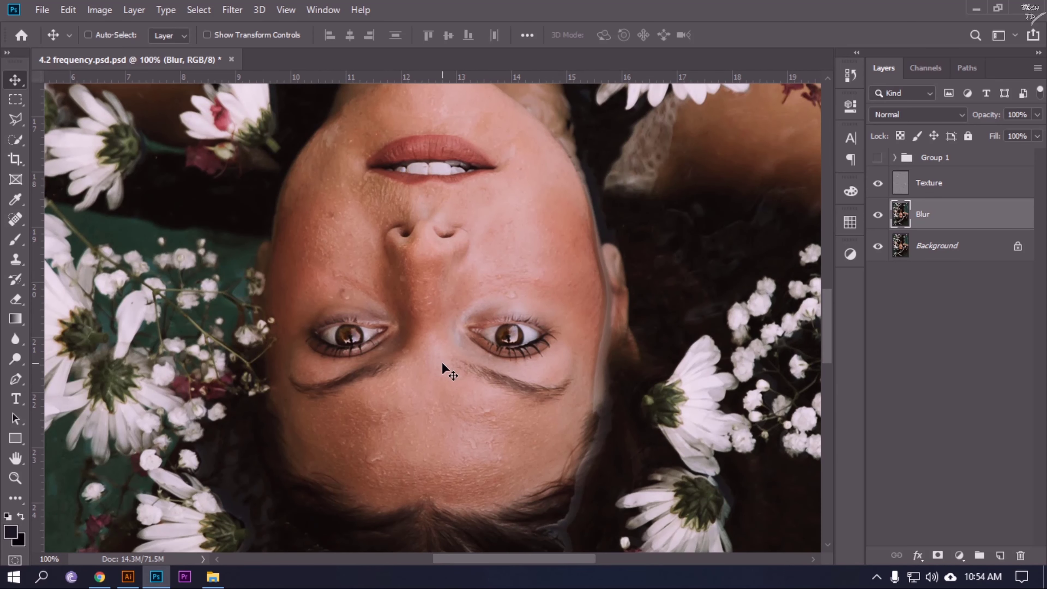
key("p")
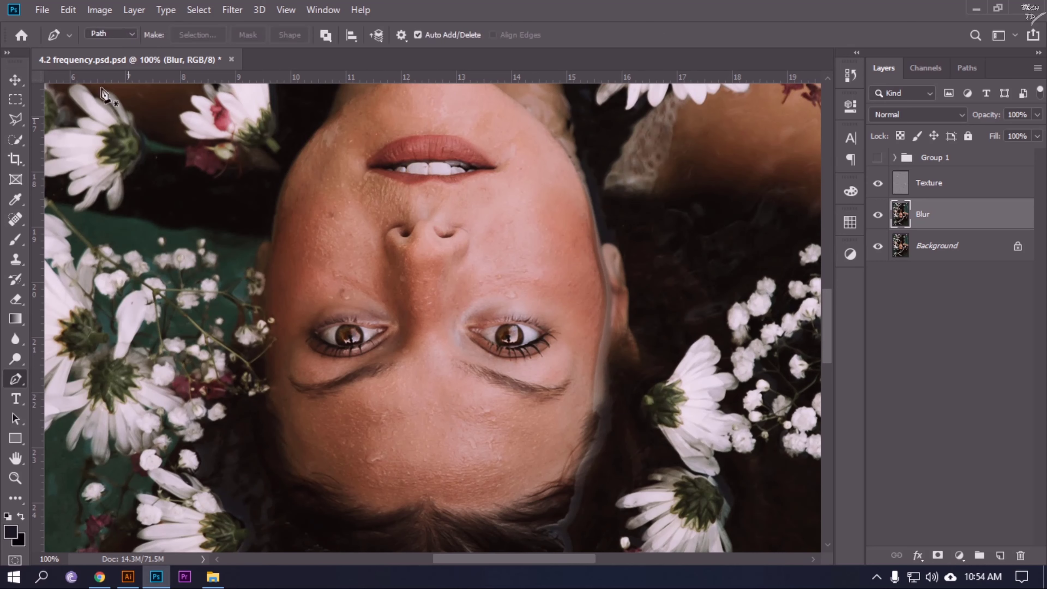
Step: Draw a closed straight-segment path around the forehead, following the eyebrows and hairline, with the Pen tool in Path mode
left_click(127, 35)
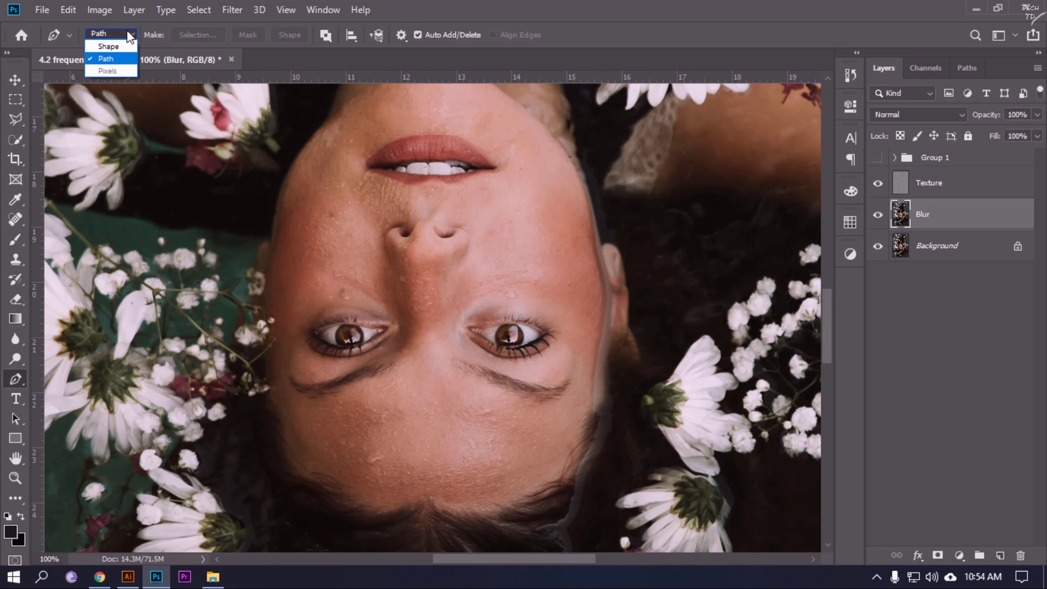
left_click(111, 58)
scroll(343, 402, "down", 3)
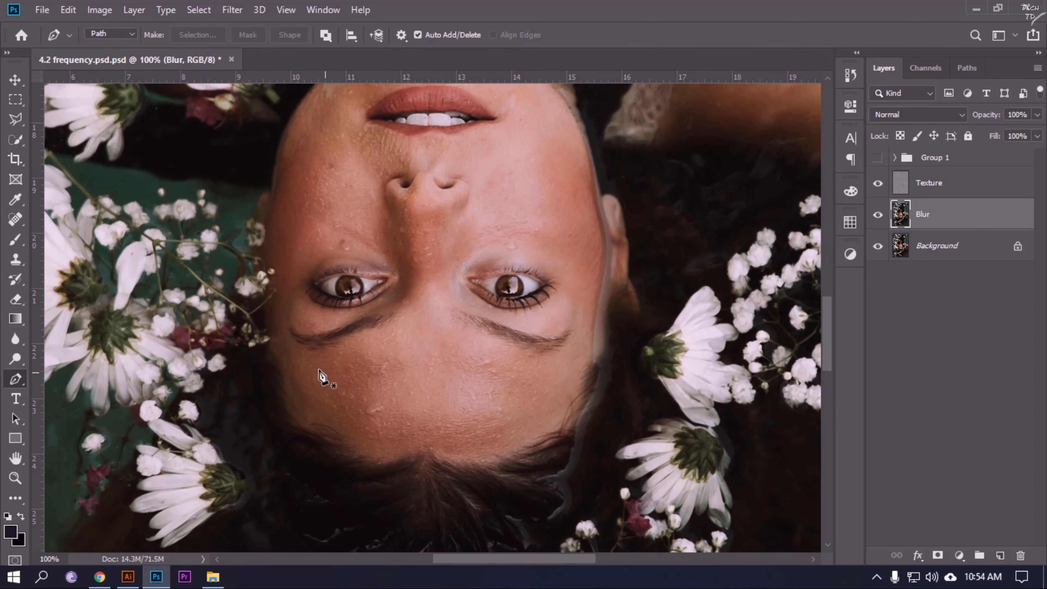
left_click(285, 353)
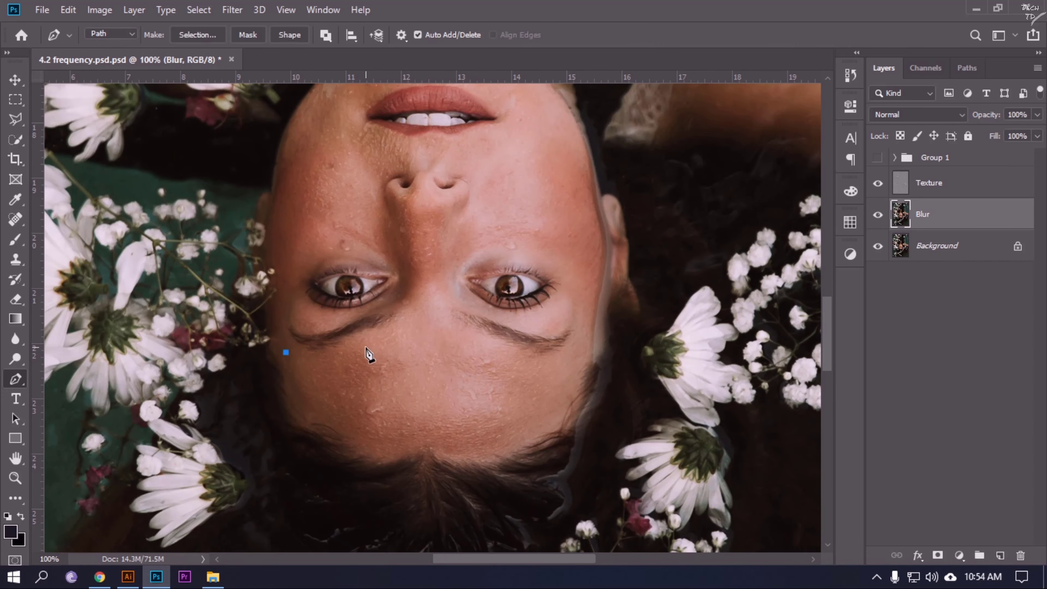
left_click(351, 349)
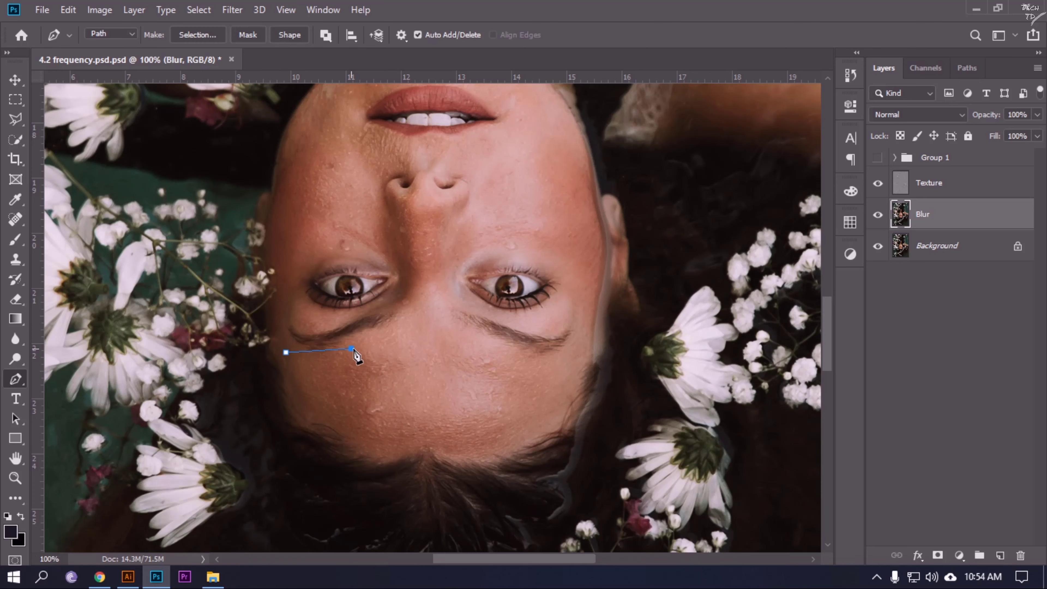
left_click(426, 309)
left_click(501, 349)
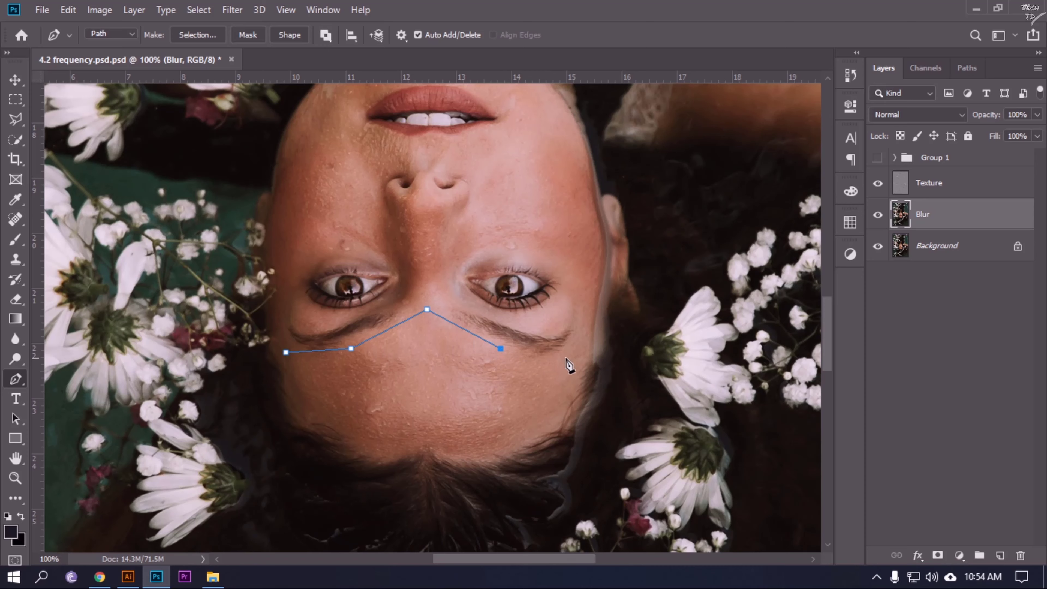
left_click(569, 356)
left_click(547, 421)
left_click(441, 440)
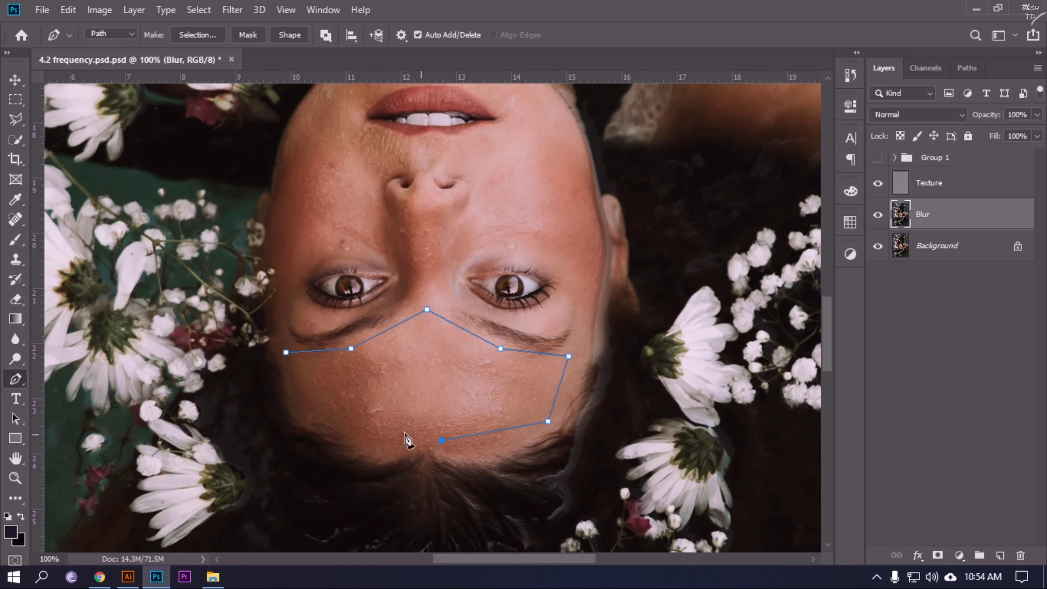
left_click(378, 445)
left_click(308, 403)
left_click(286, 352)
Step: Convert the forehead path into a selection with a 20-pixel feather radius and check its soft edge in Quick Mask
right_click(386, 335)
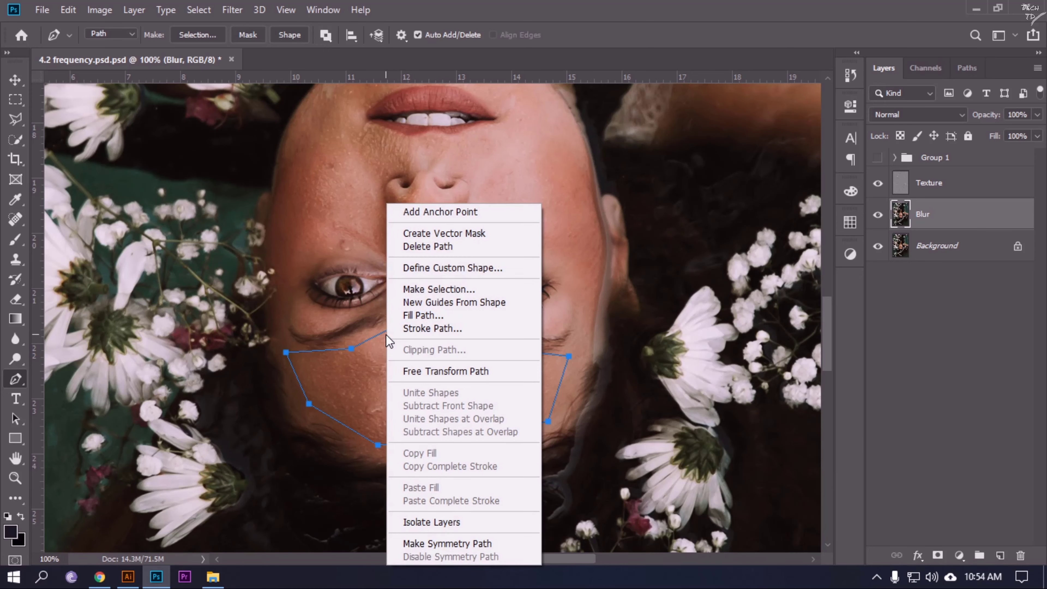
left_click(421, 294)
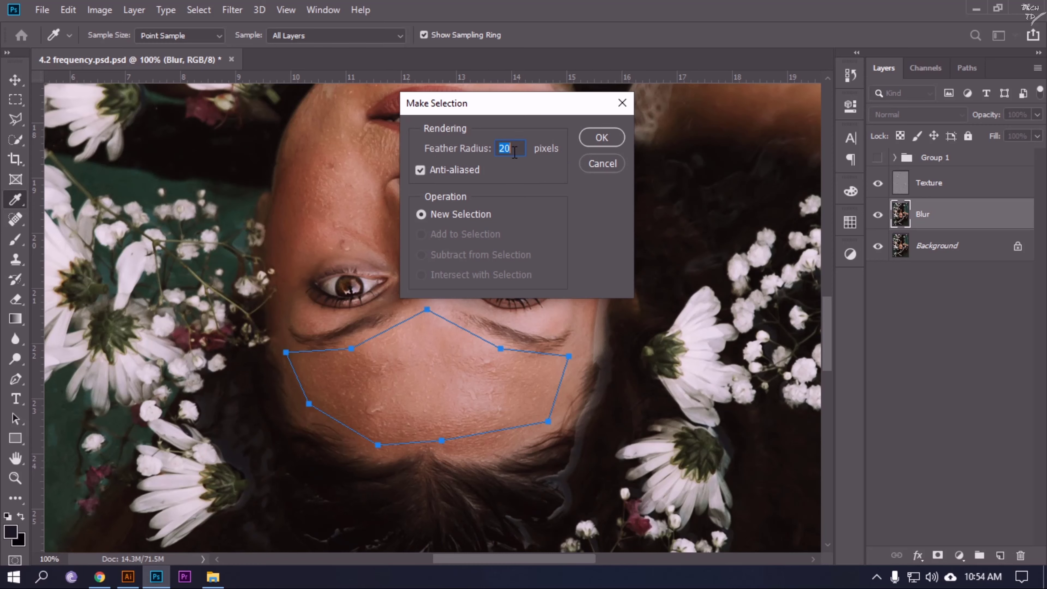
left_click(601, 140)
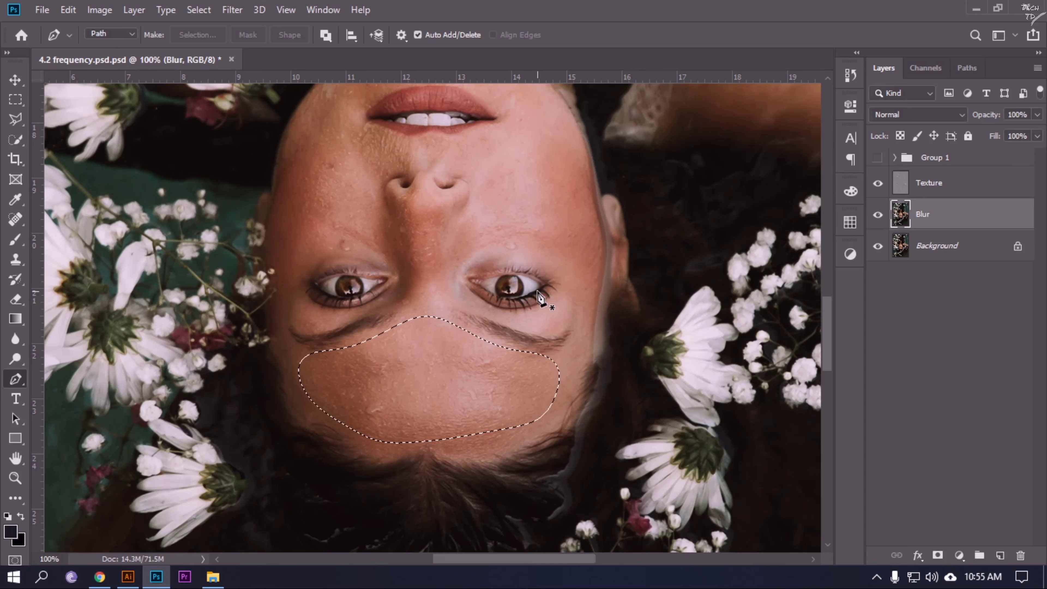
key("q")
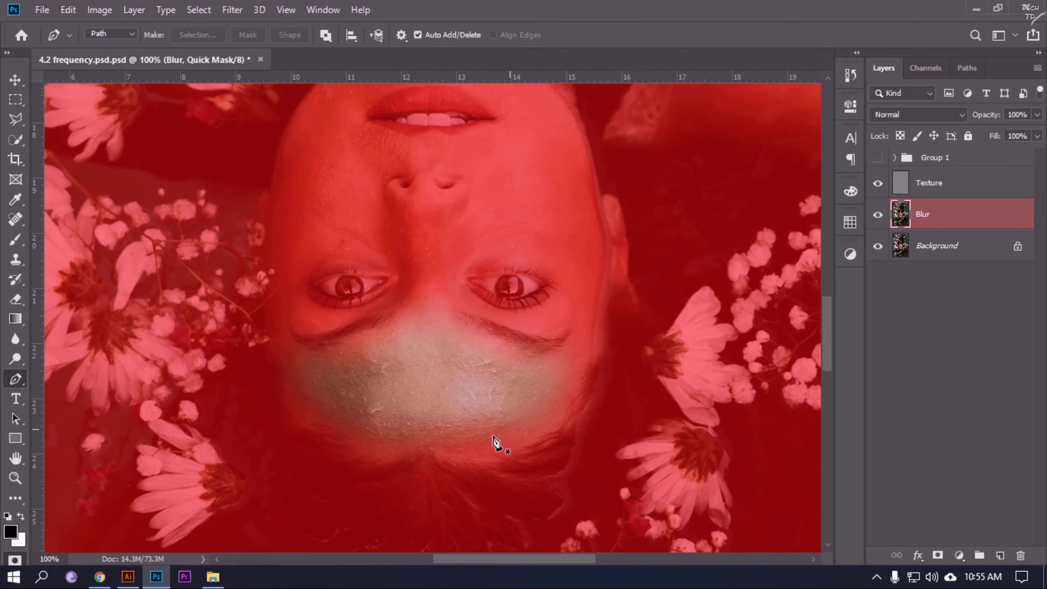
key("q")
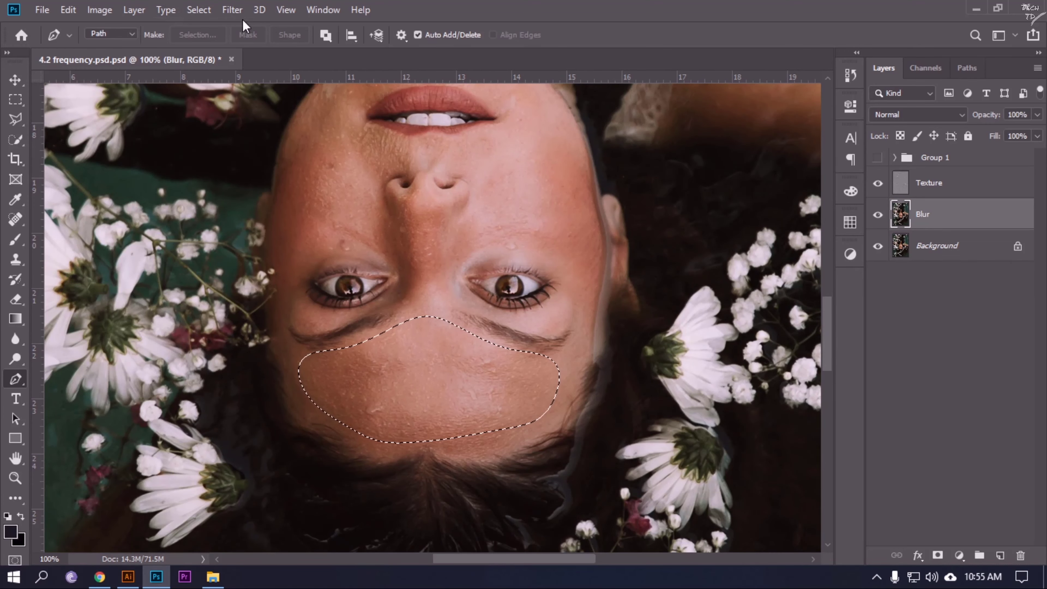
Step: Apply a Gaussian Blur with a 16.0-pixel radius to the forehead selection on the Blur layer and deselect
left_click(235, 11)
mouse_move(285, 185)
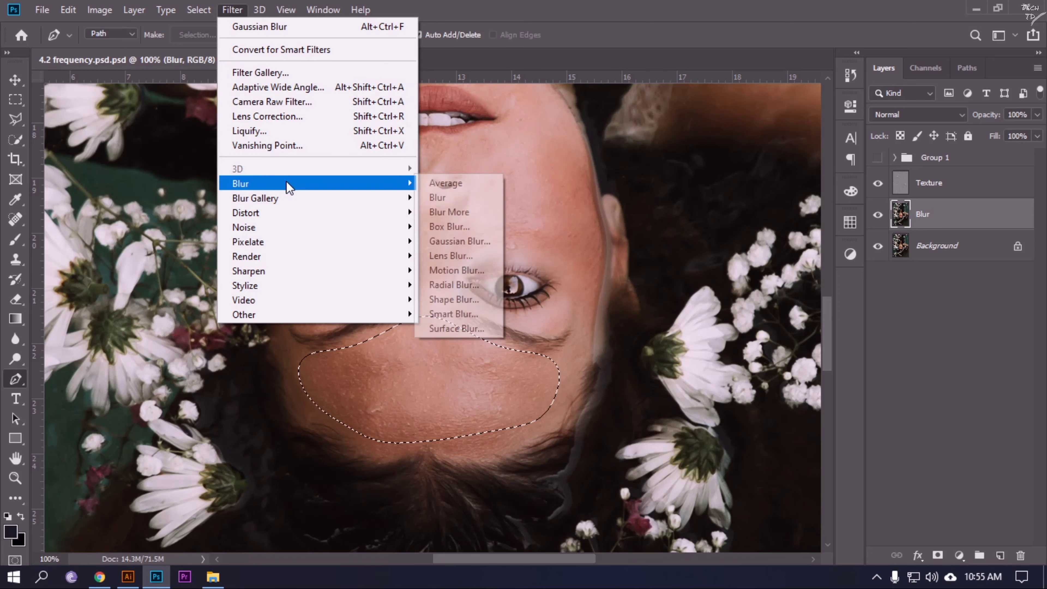
left_click(459, 242)
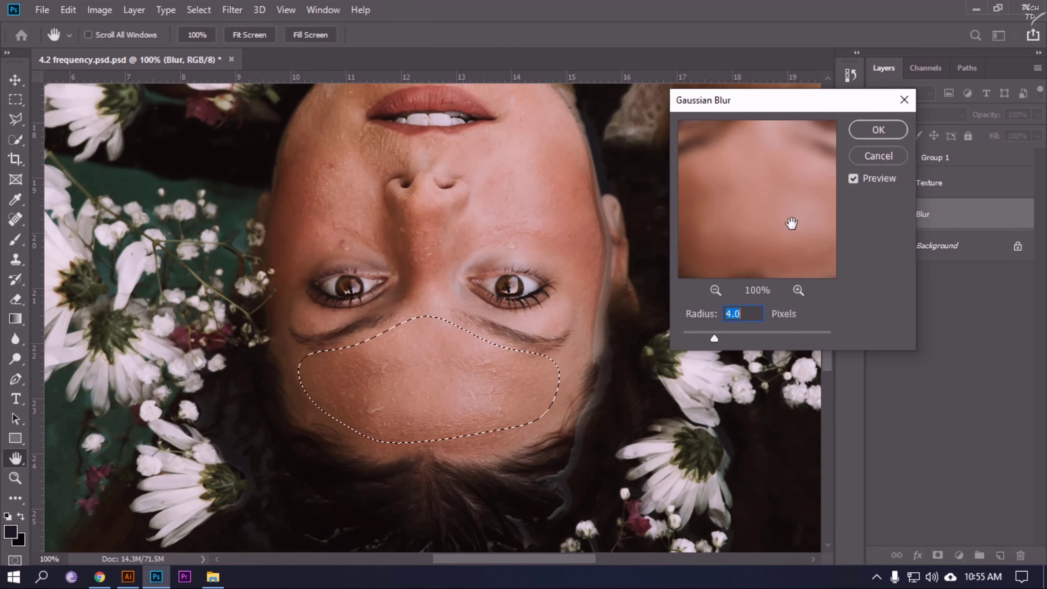
left_click(775, 217, "alt")
left_click(775, 217, "alt")
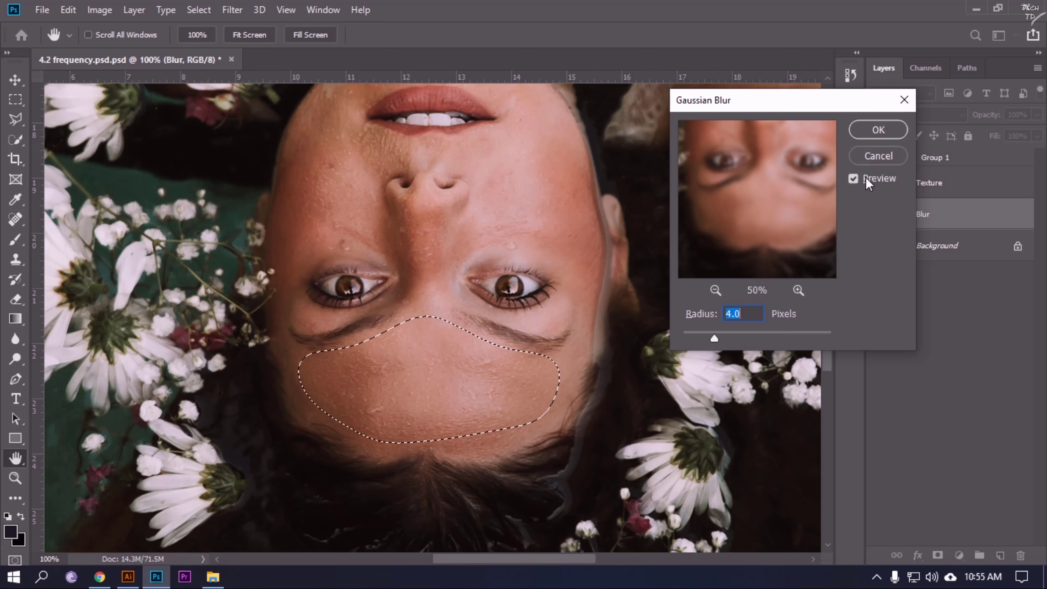
key("shift+Up")
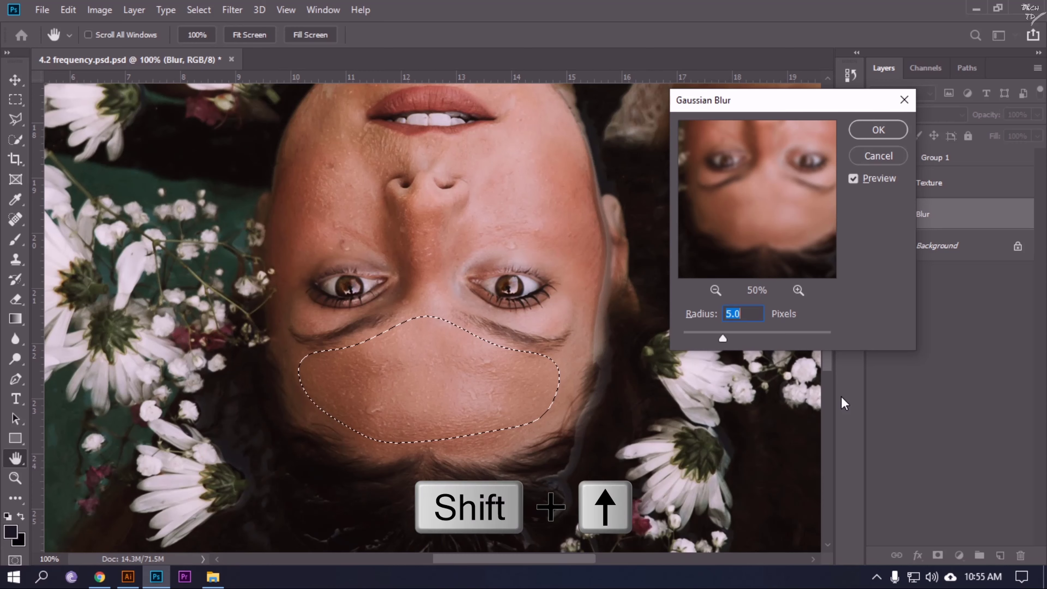
key("shift+Up")
key("shift+Up")
key("shift+Up")
key("shift+Up")
key("shift+Up")
key("shift+Up")
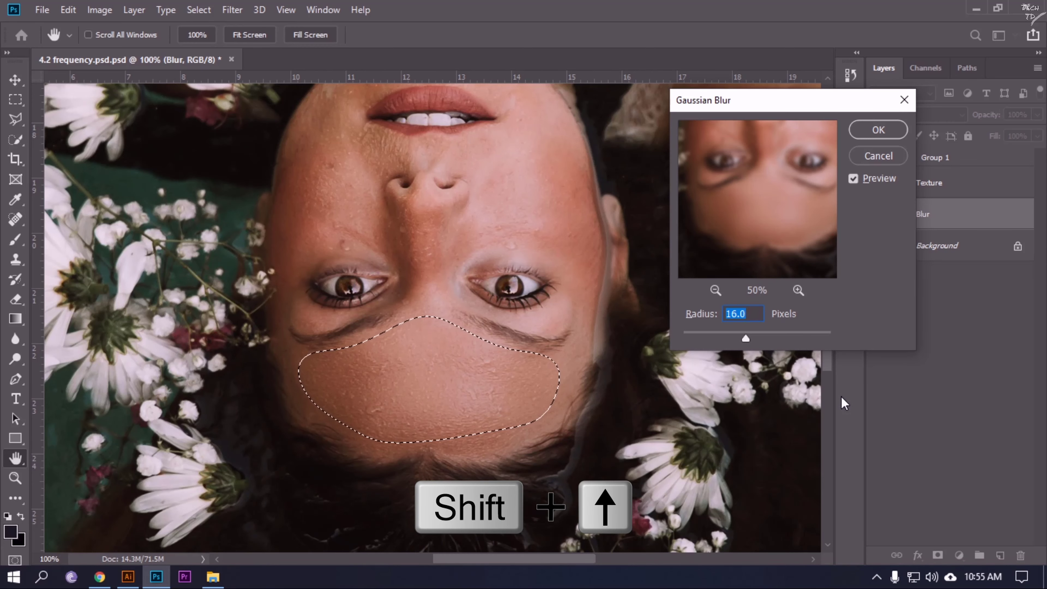
left_click(878, 130)
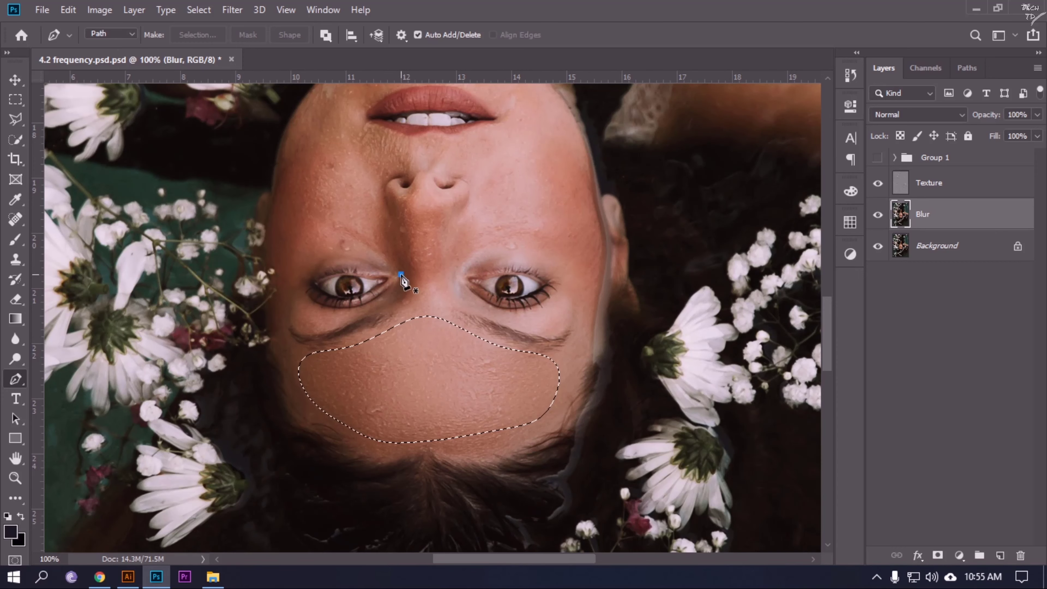
key("ctrl+d")
Step: Draw a closed pen path around the cheek on the image's left side, between face edge, mouth, nose and eye
key("ctrl+plus")
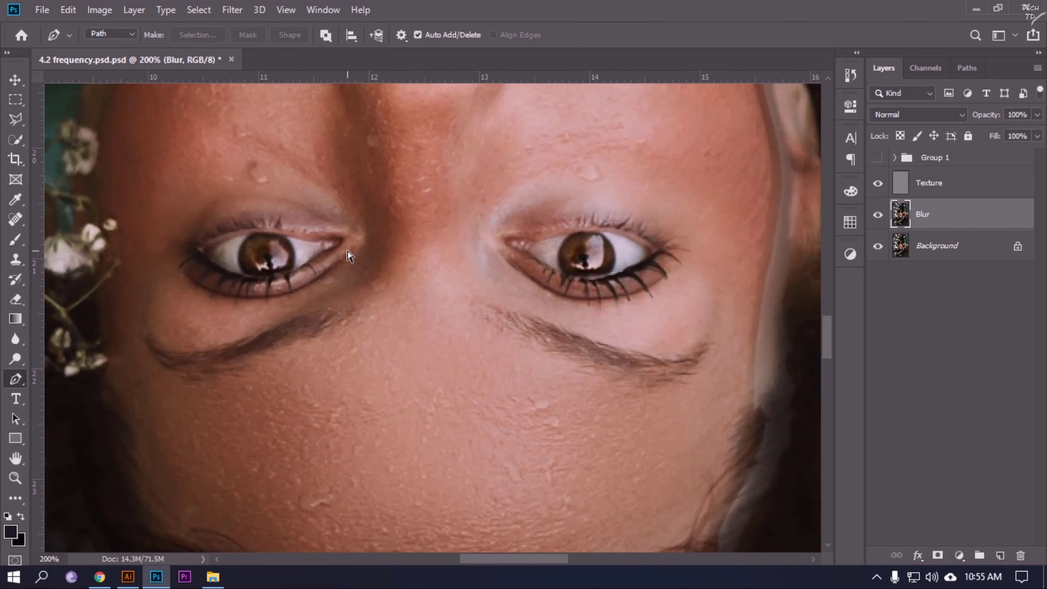
scroll(347, 254, "left", 3)
scroll(348, 256, "up", 5)
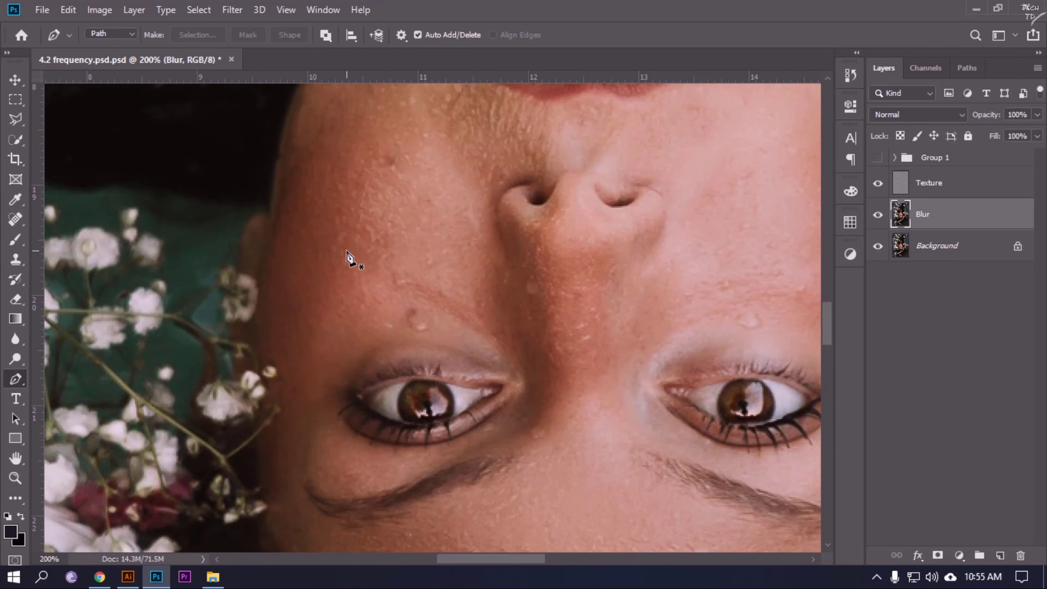
scroll(347, 253, "up", 1)
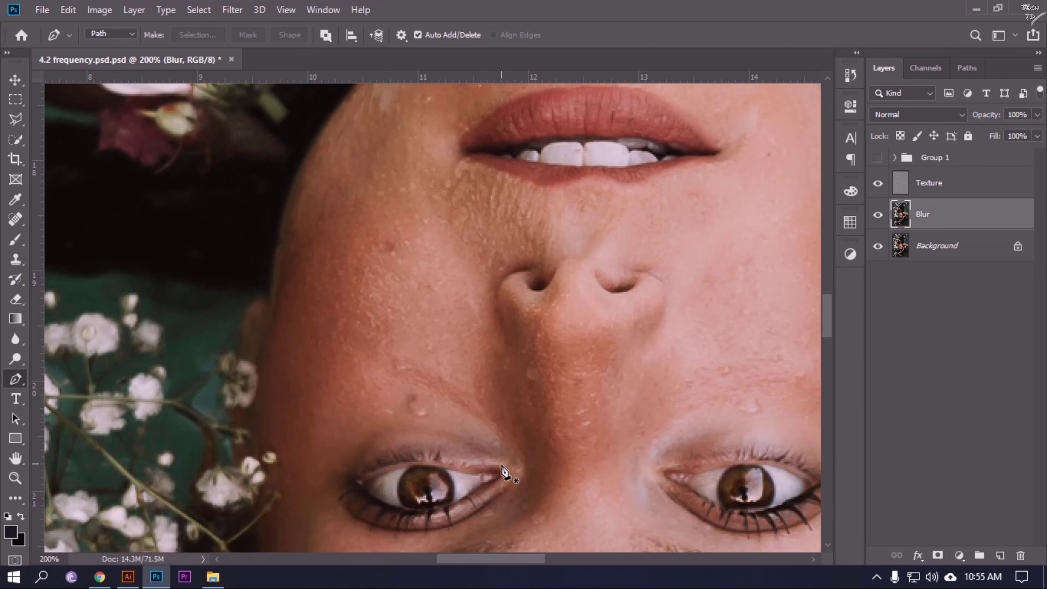
left_click(284, 461)
left_click(273, 339)
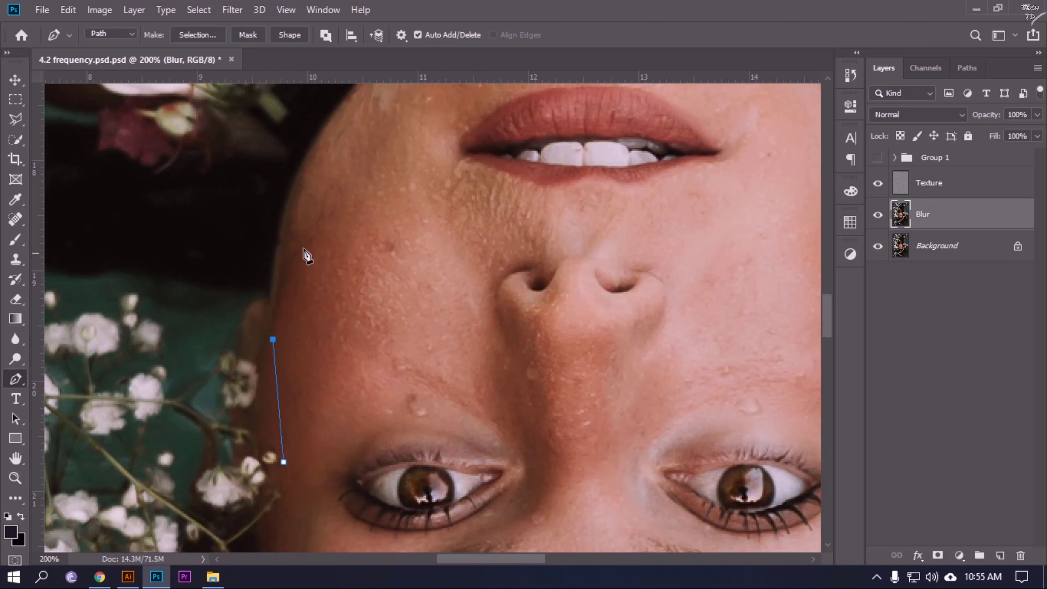
scroll(307, 268, "up", 4)
left_click(294, 255)
scroll(316, 241, "up", 4)
left_click(377, 169)
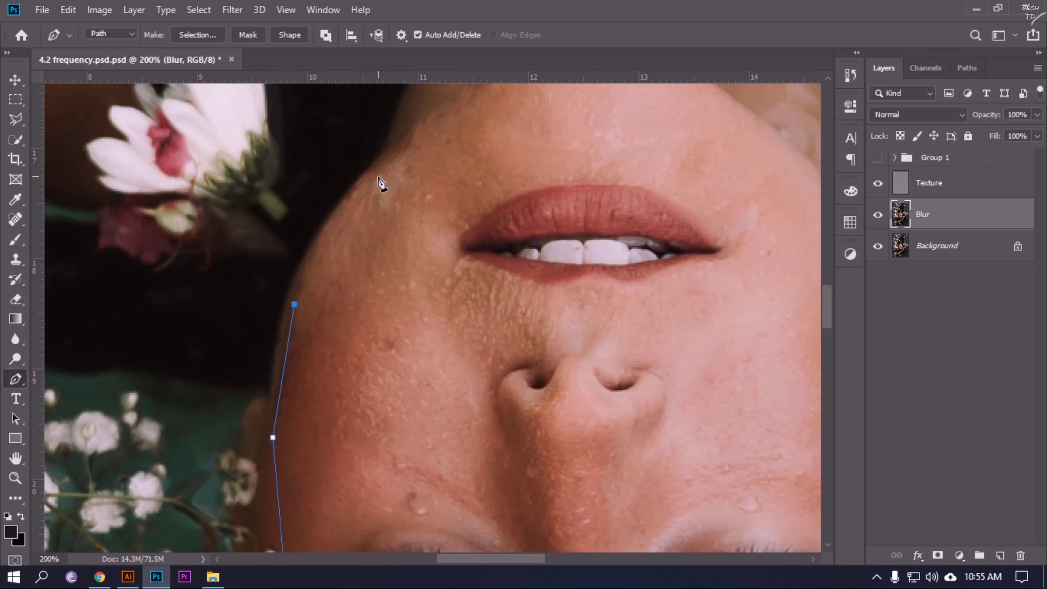
left_click(456, 103)
left_click(465, 220)
left_click(446, 291)
left_click(481, 370)
scroll(491, 383, "down", 10)
left_click(522, 434)
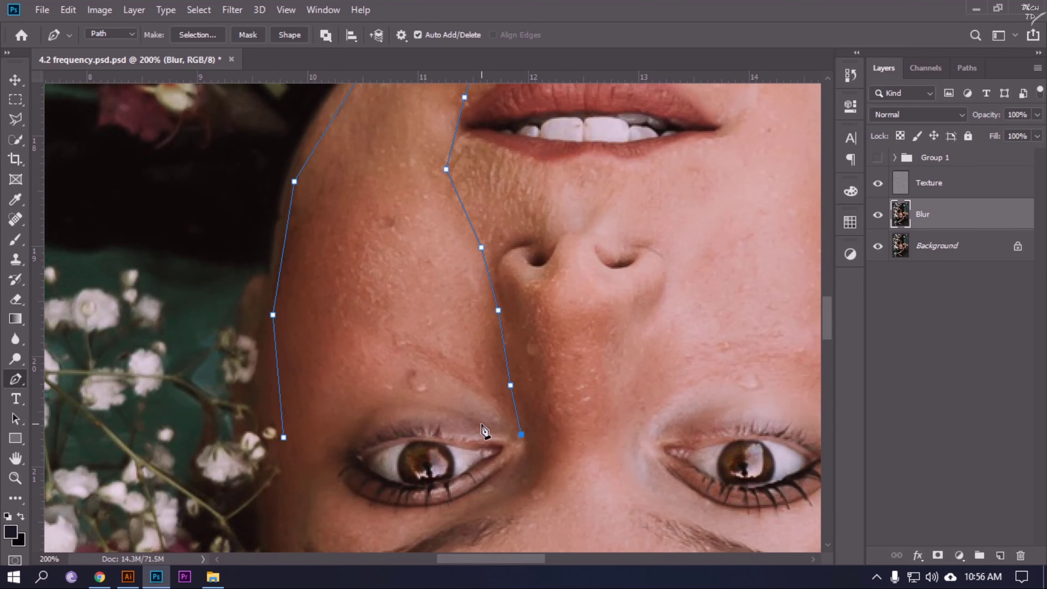
left_click(425, 411)
left_click(363, 431)
left_click(330, 459)
Step: Convert the cheek path into a selection with a 20-pixel feather and reapply the last Gaussian Blur to it
right_click(276, 351)
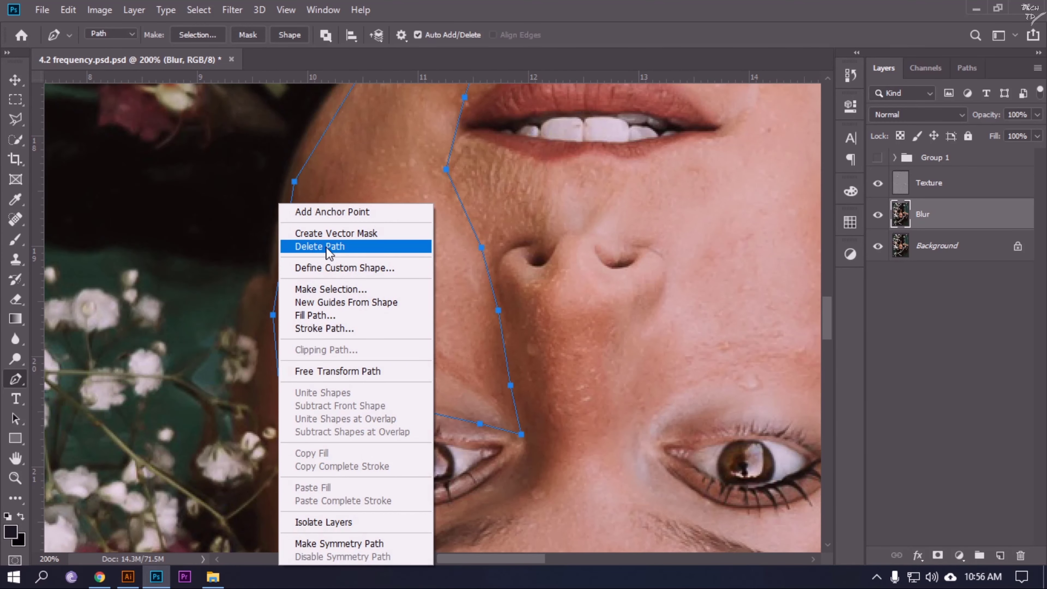
left_click(338, 290)
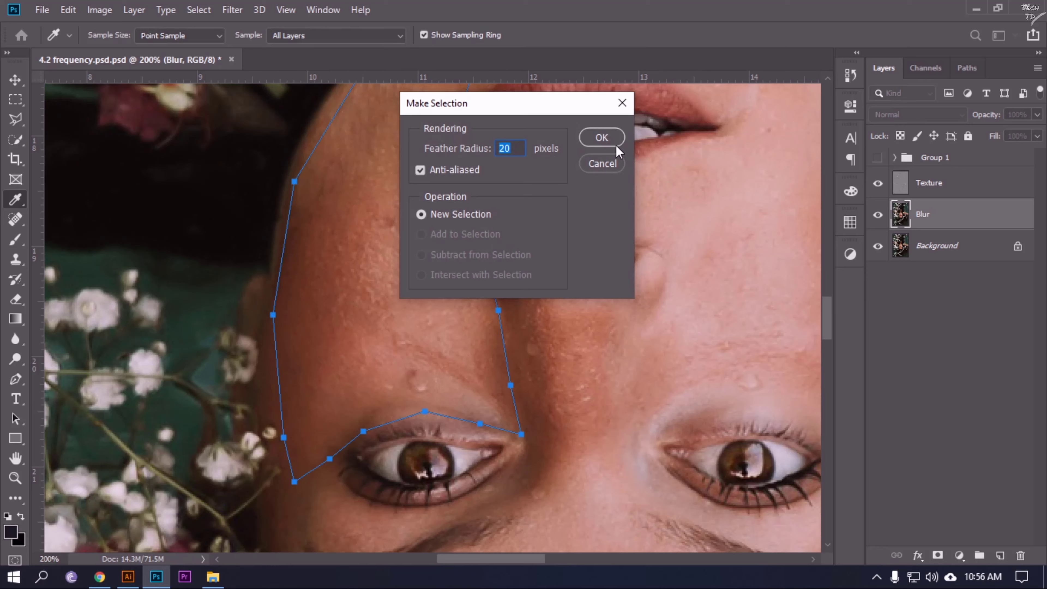
left_click(616, 143)
scroll(554, 361, "up", 10)
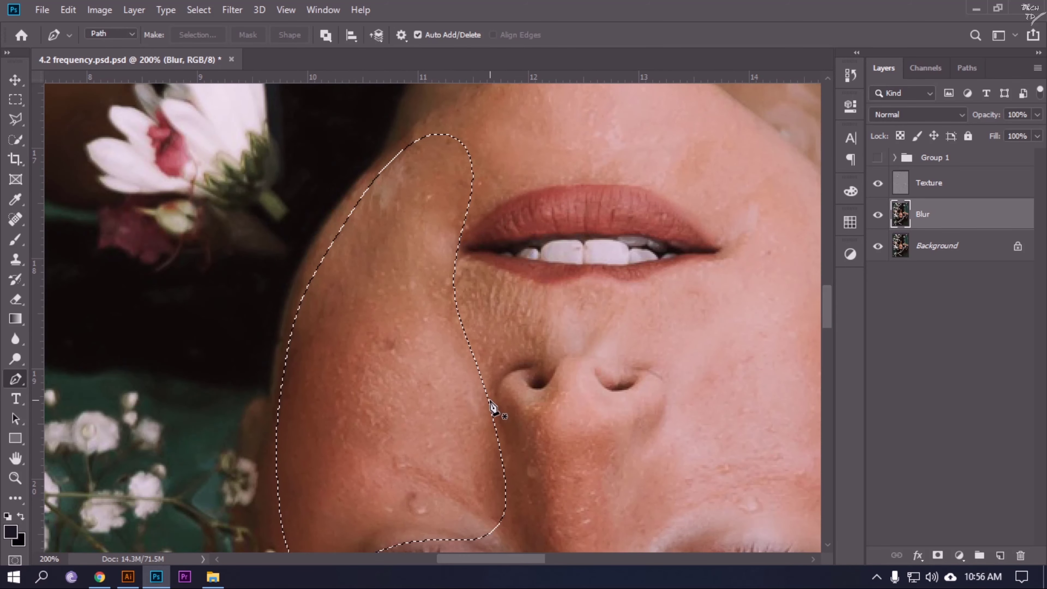
left_click(232, 9)
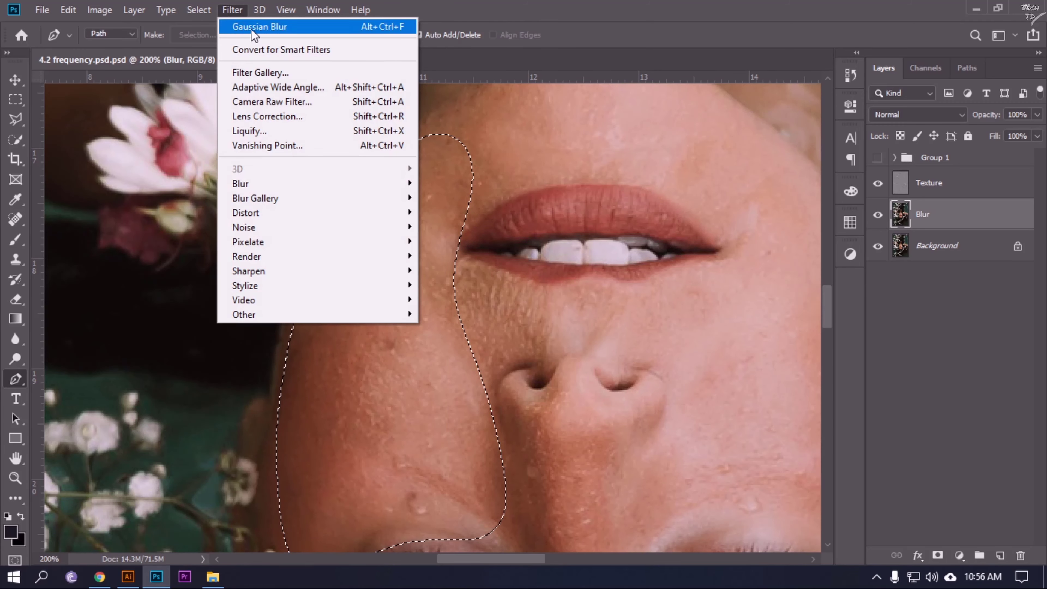
left_click(308, 35)
Step: Clear the cheek selection and draw a closed pen path around the nose from the nostrils to between the eyebrows
scroll(614, 400, "down", 2)
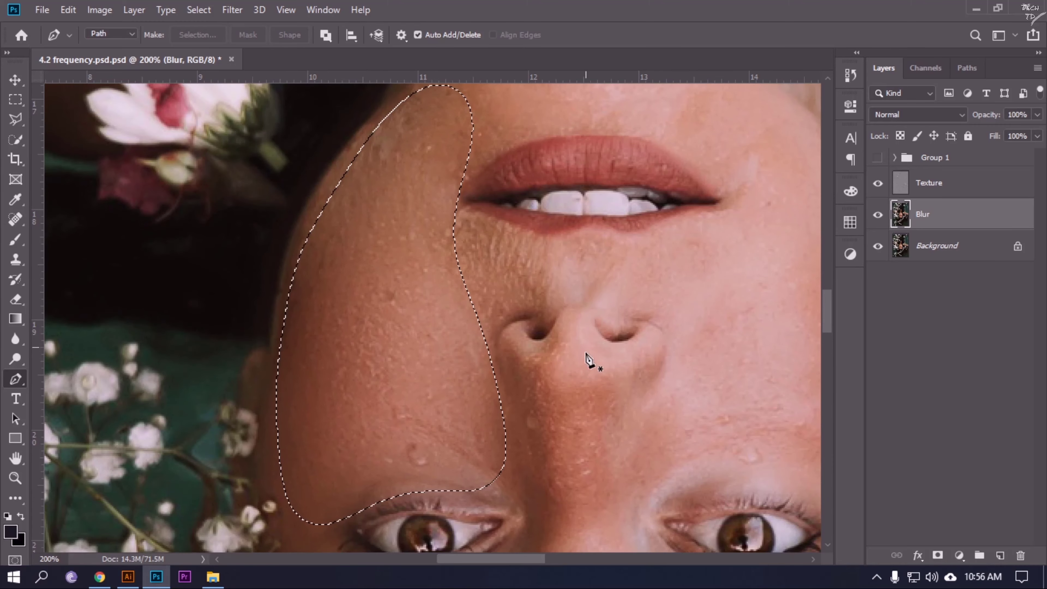
scroll(586, 354, "up", 1)
scroll(567, 389, "right", 8)
scroll(625, 351, "up", 4)
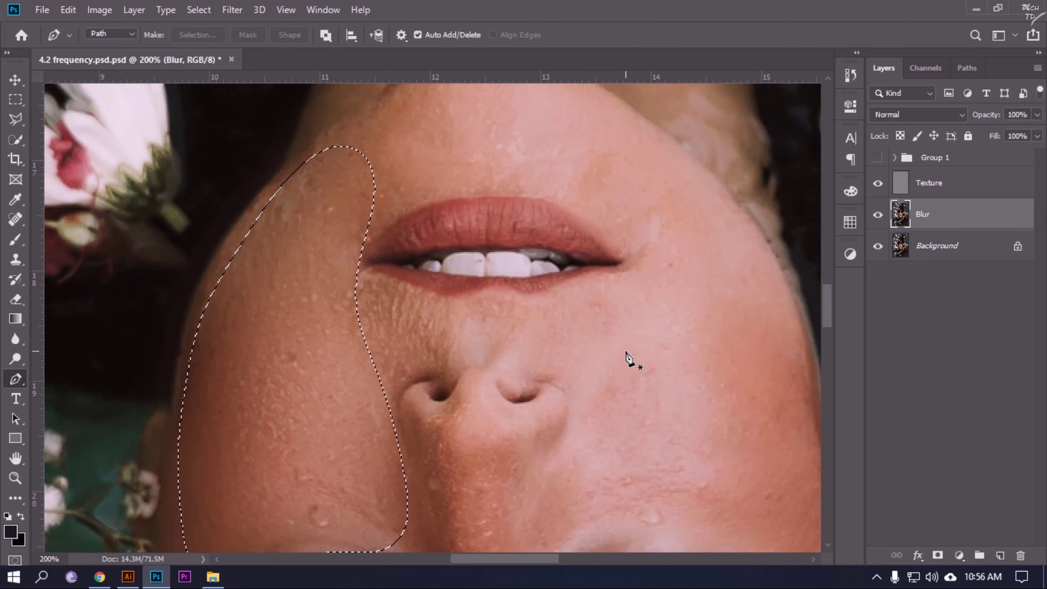
scroll(626, 354, "right", 8)
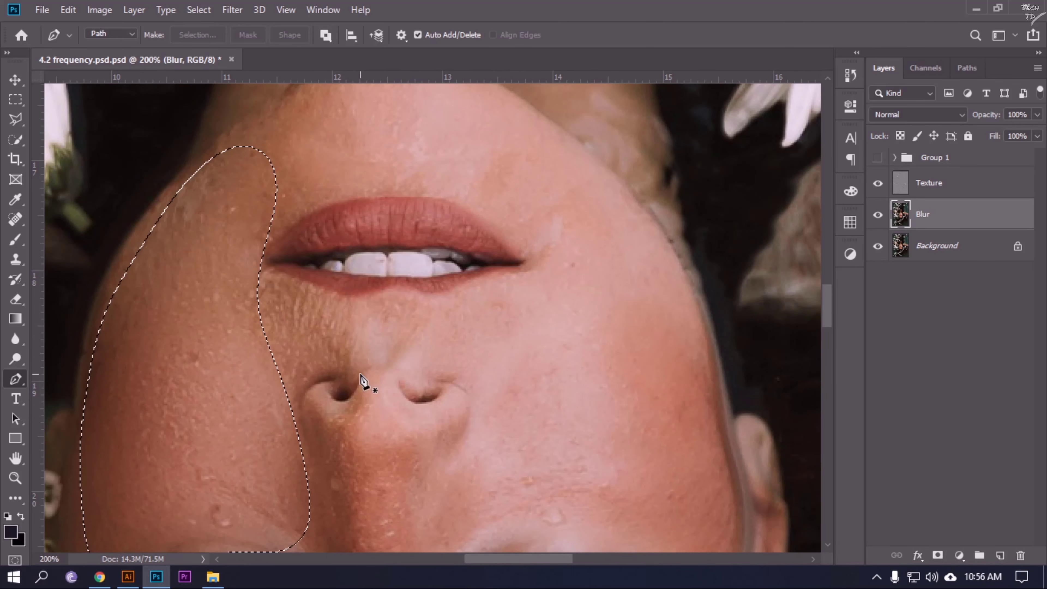
scroll(360, 382, "down", 10)
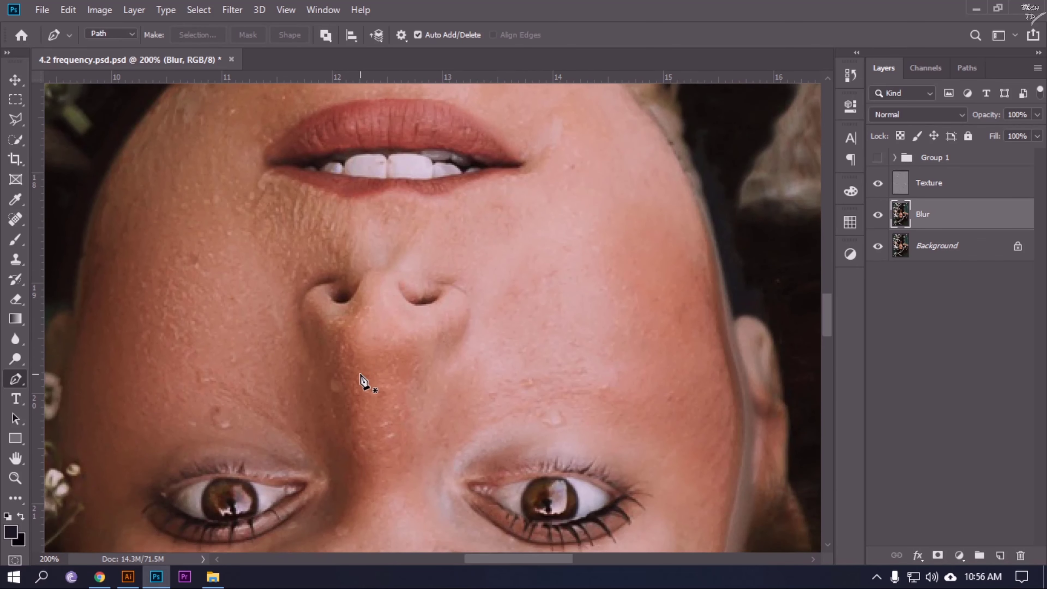
scroll(361, 396, "down", 3)
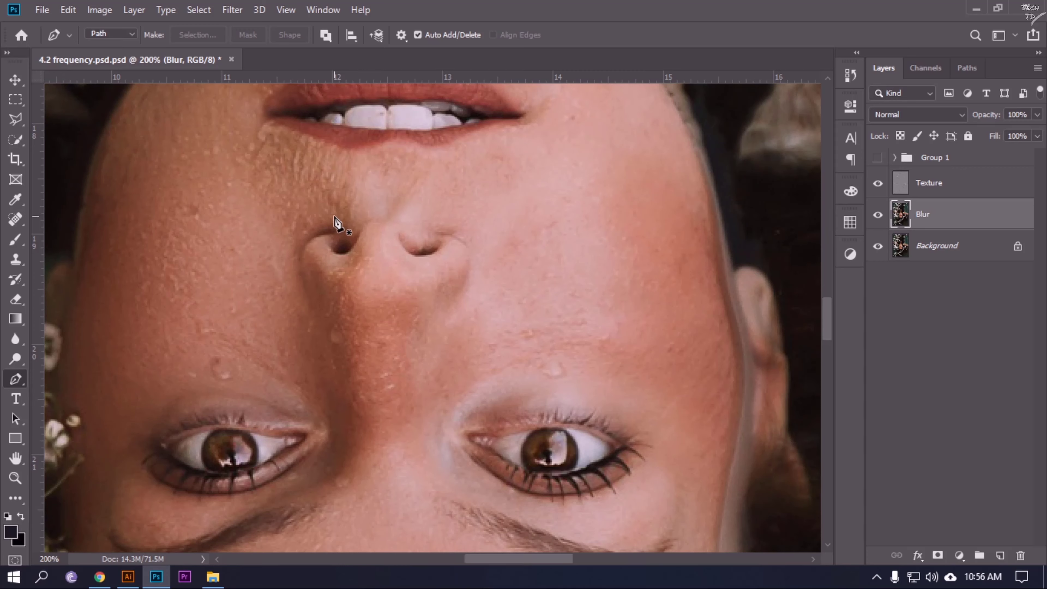
left_click(295, 251)
left_click(348, 275)
left_click(380, 252)
left_click(412, 272)
left_click(463, 249)
left_click(438, 369)
left_click(427, 454)
left_click(395, 488)
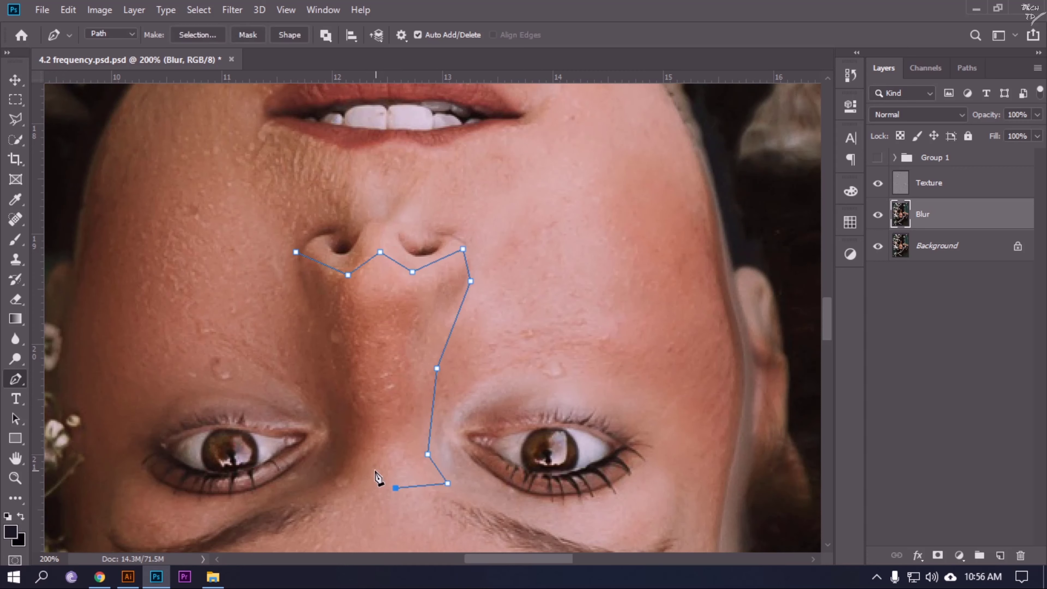
left_click(350, 450)
left_click(328, 354)
left_click(295, 252)
Step: Convert the nose path into a feathered selection, reapply the last Gaussian Blur to it and deselect
right_click(380, 363)
left_click(412, 66)
key("Return")
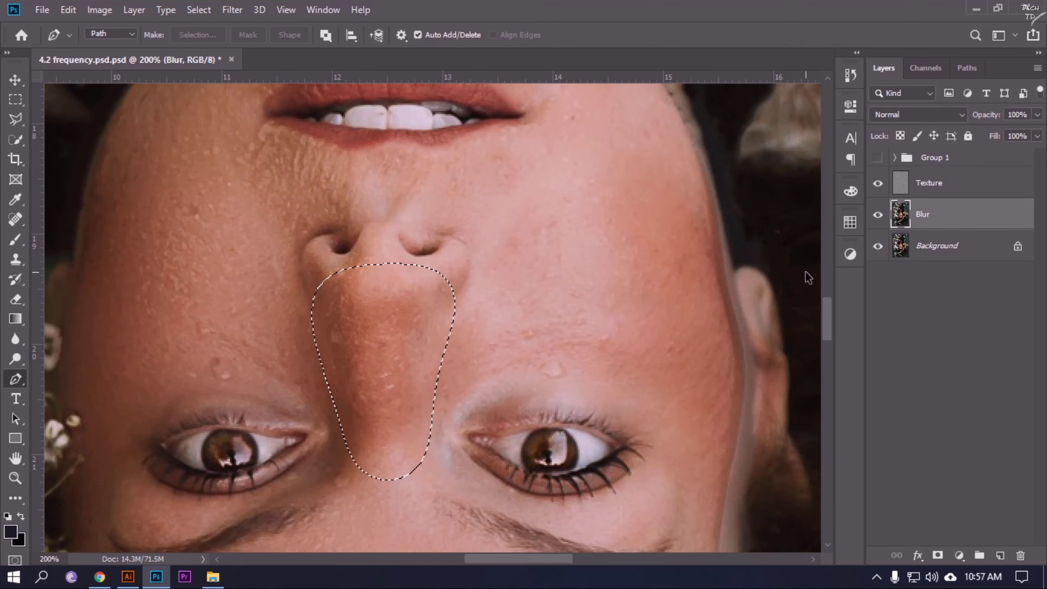
key("ctrl+d")
scroll(479, 374, "up", 5)
left_click(388, 235)
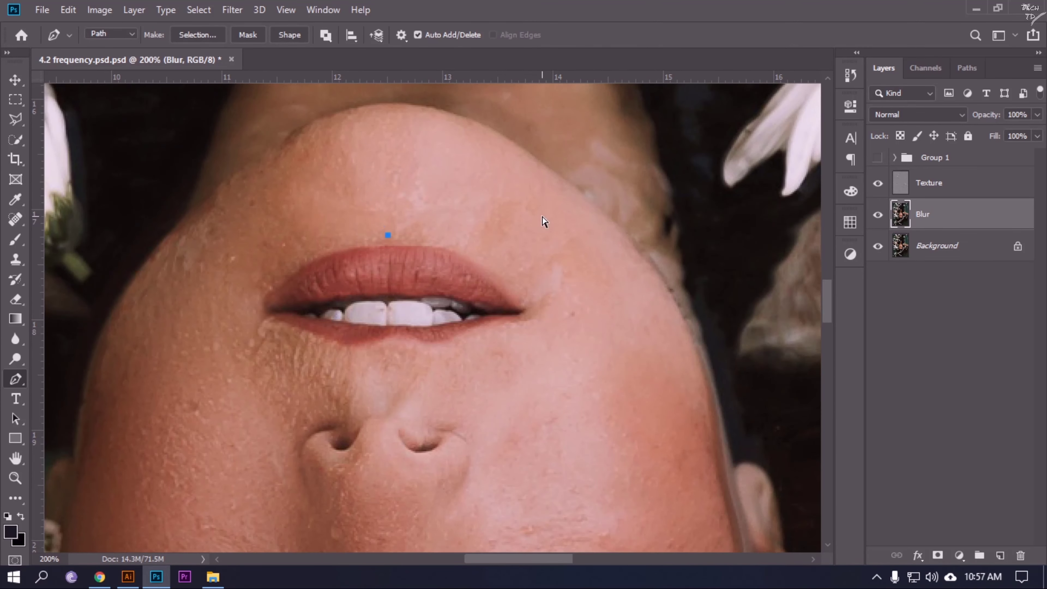
key("ctrl+z")
Step: Draw a closed pen path around the cheek on the image's right side, between eye, face edge, chin, mouth corner and nose
scroll(532, 221, "down", 4)
left_click(458, 407)
left_click(567, 385)
left_click(628, 405)
left_click(680, 441)
left_click(724, 458)
left_click(737, 371)
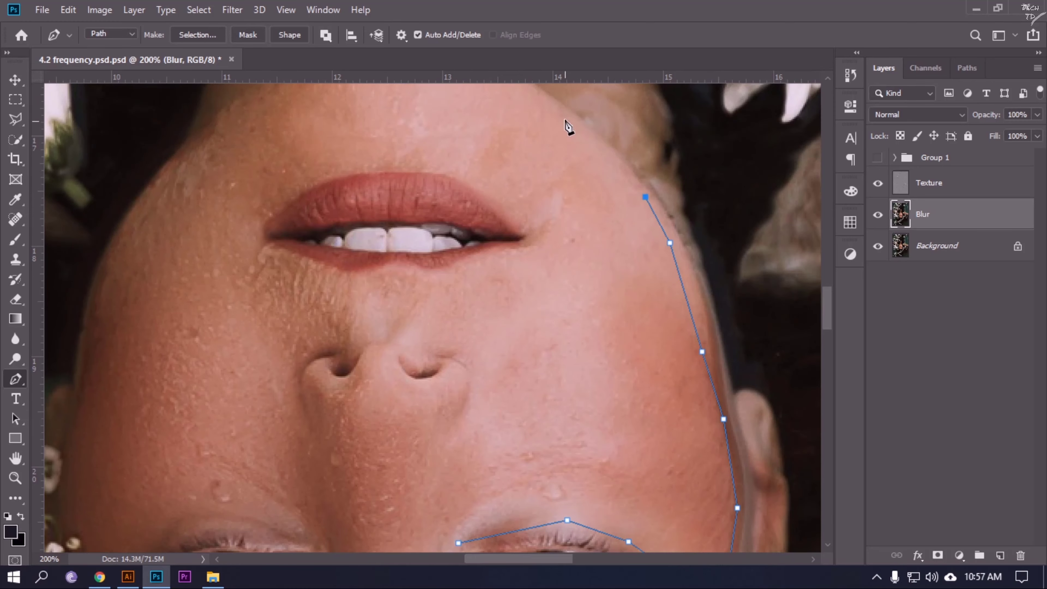
scroll(568, 128, "up", 2)
left_click(490, 105)
left_click(410, 98)
left_click(504, 243)
left_click(538, 308)
left_click(476, 386)
left_click(481, 526)
scroll(482, 526, "down", 5)
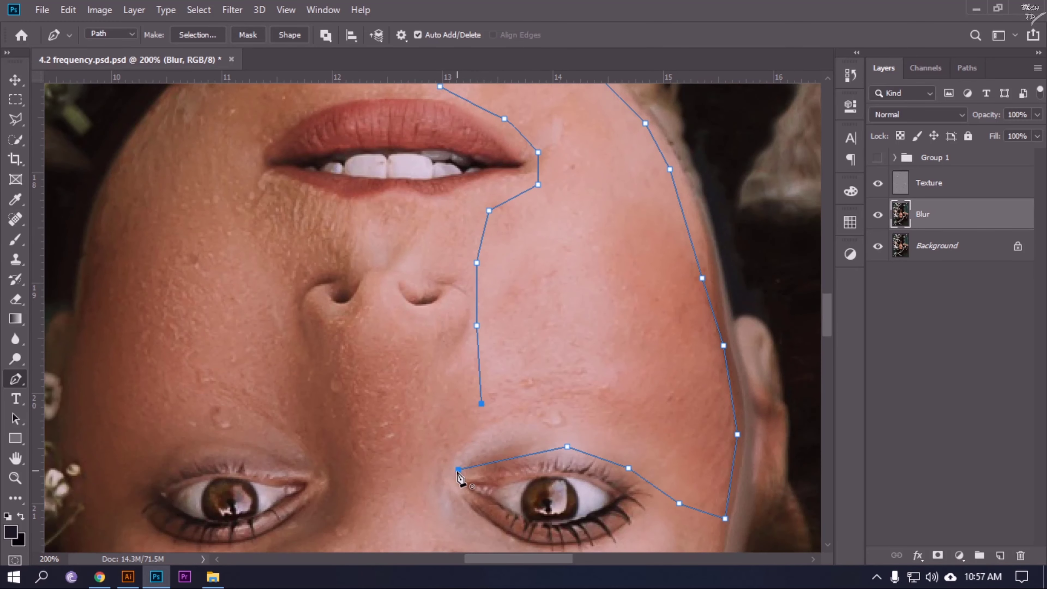
left_click(458, 469)
Step: Convert the path around the image's right cheek into a feathered selection
right_click(623, 231)
left_click(661, 290)
key("Return")
Step: Draw a closed pen path around the chin along the lower lip and jaw edge, and convert it into a feathered selection
scroll(533, 276, "up", 4)
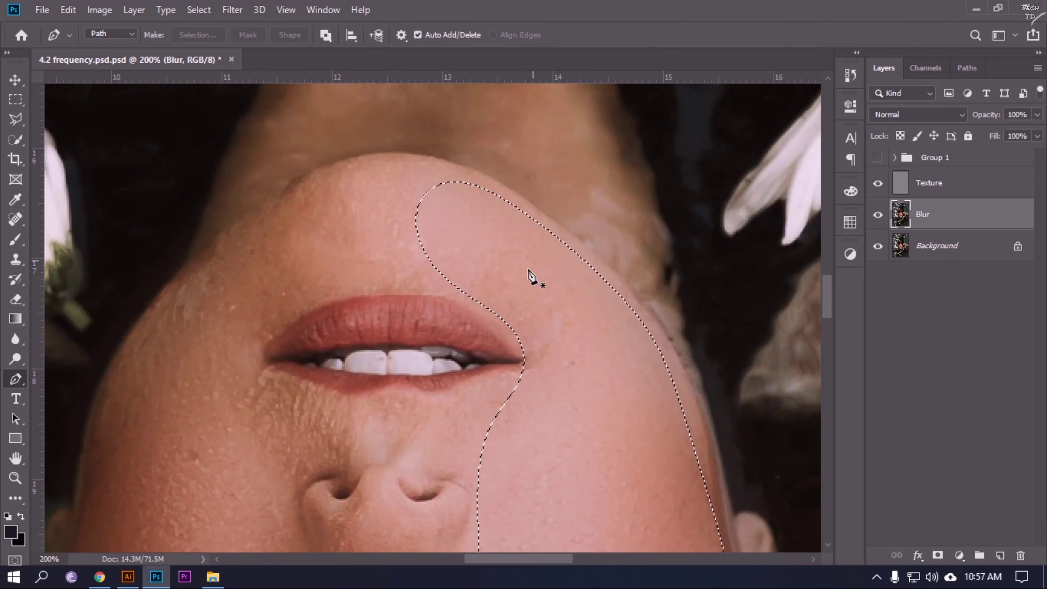
left_click(258, 338)
left_click(416, 289)
left_click(509, 315)
left_click(567, 298)
left_click(533, 218)
left_click(348, 170)
left_click(261, 225)
left_click(215, 335)
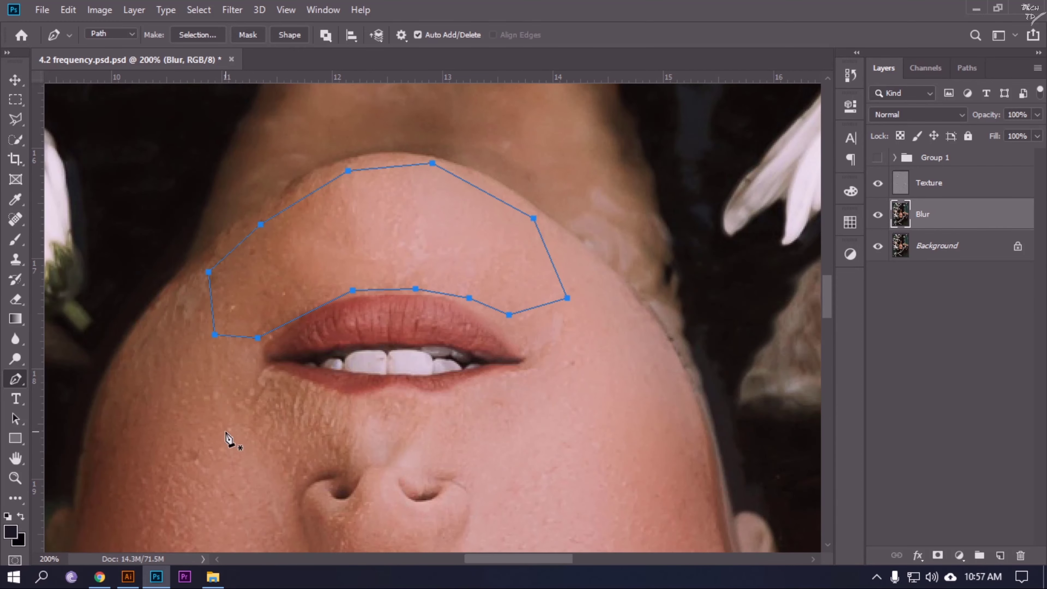
right_click(226, 433)
left_click(255, 264)
key("Return")
Step: Draw a closed pen path around the skin between the upper lip and the nostrils, from one mouth corner to the other
scroll(278, 230, "down", 5)
left_click(248, 177)
left_click(336, 204)
left_click(395, 197)
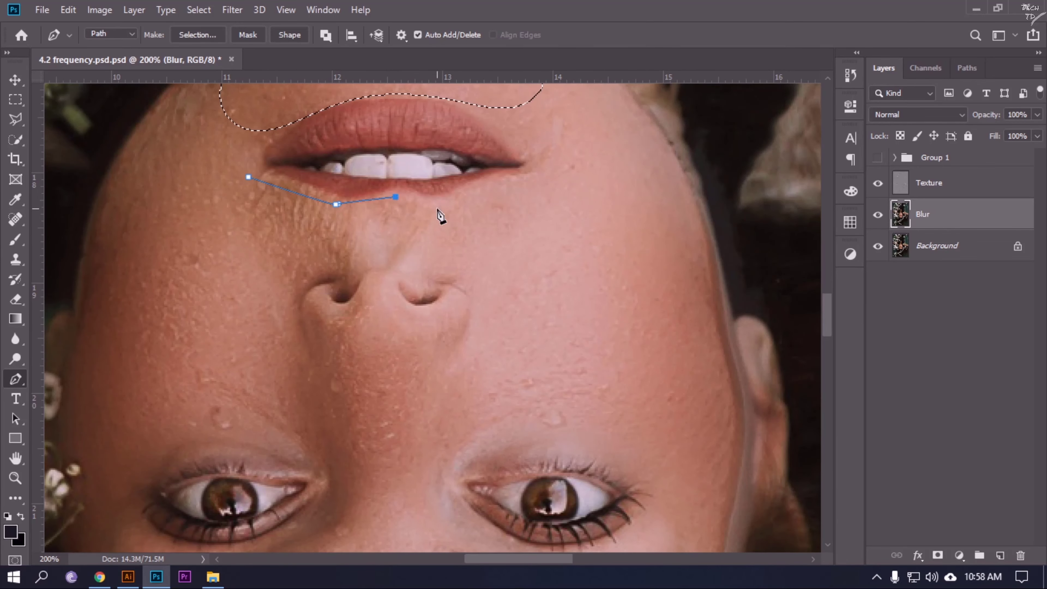
left_click(437, 208)
left_click(502, 182)
left_click(535, 177)
left_click(542, 221)
left_click(488, 264)
left_click(435, 273)
left_click(394, 267)
left_click(354, 271)
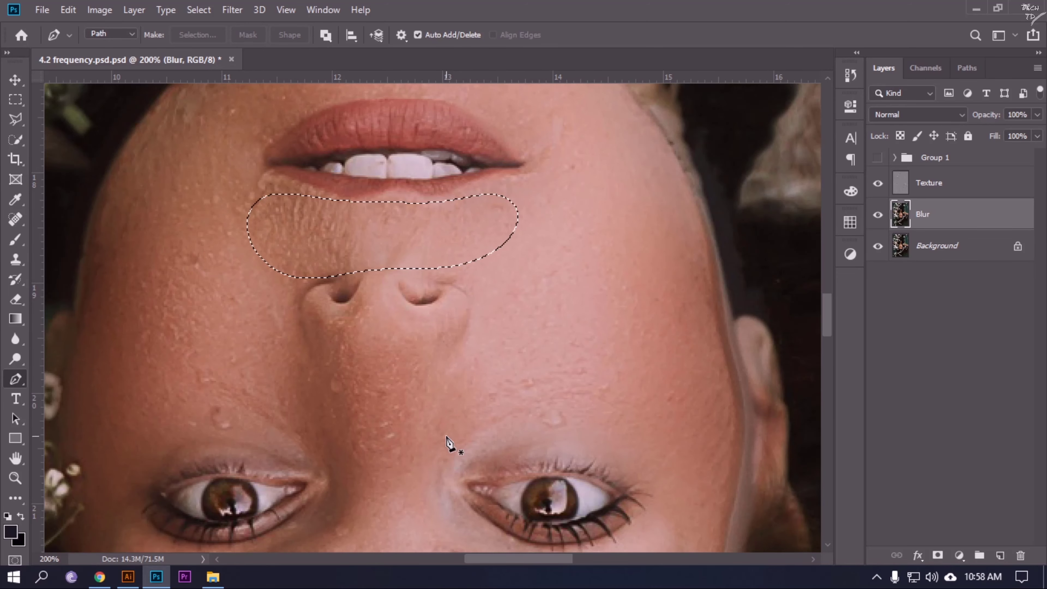
Step: Clear the upper-lip selection and group the Texture and Blur layers
key("ctrl+minus")
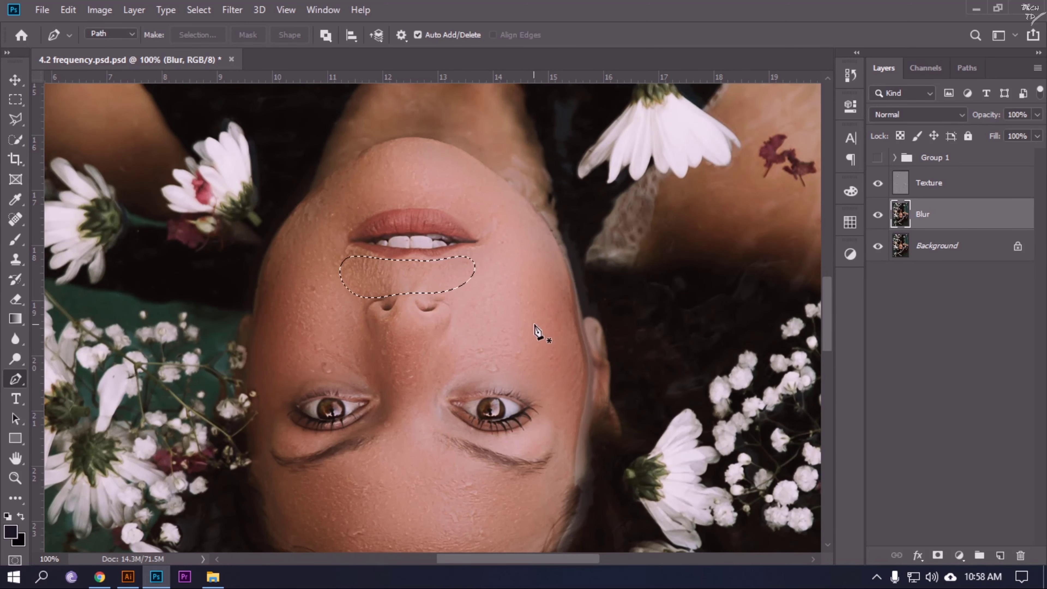
key("ctrl+d")
scroll(533, 325, "down", 2)
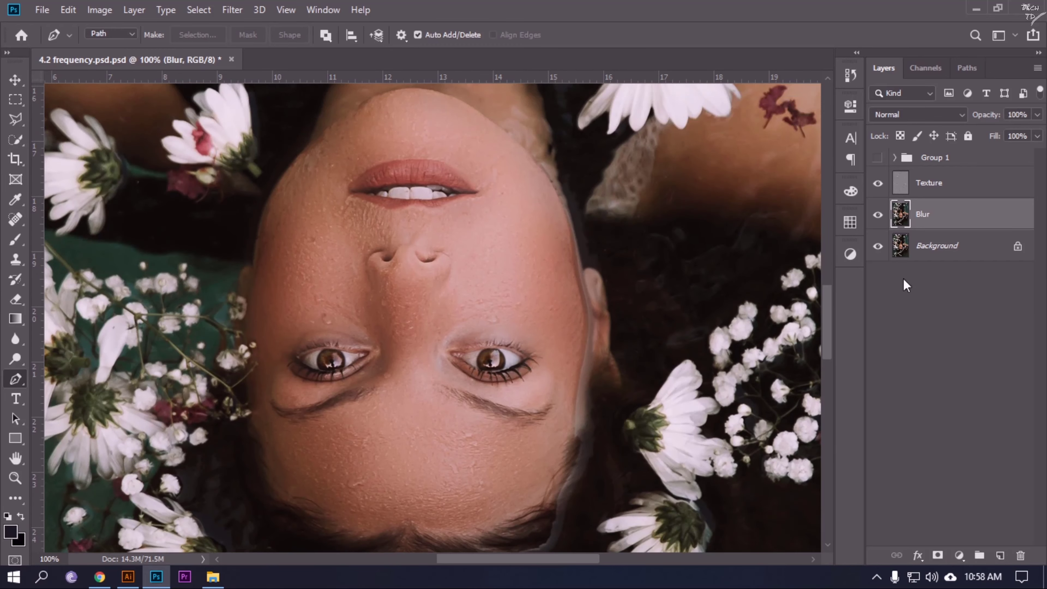
left_click(952, 183, "shift")
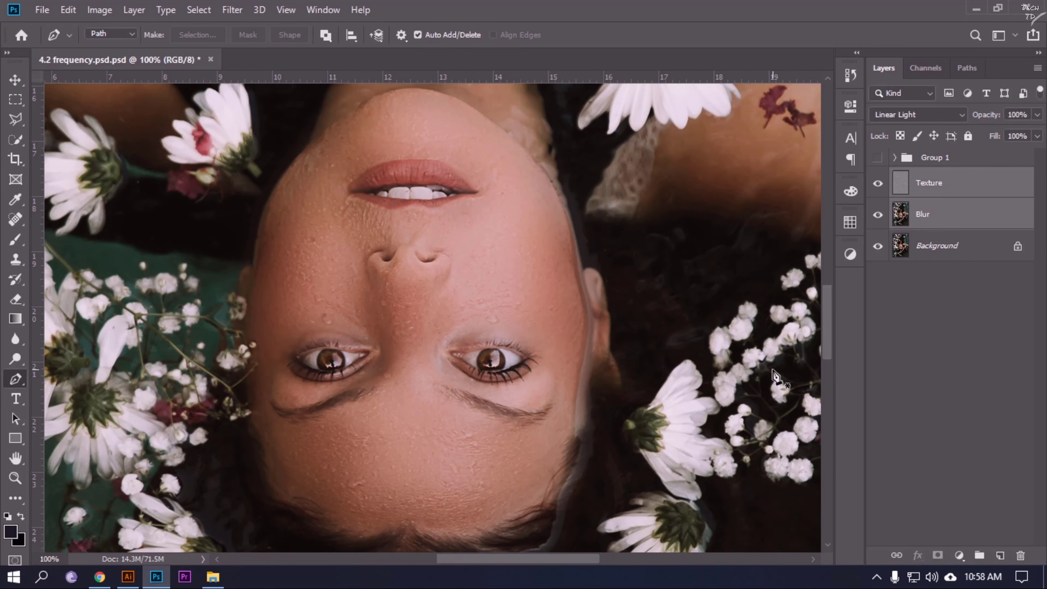
key("ctrl+g")
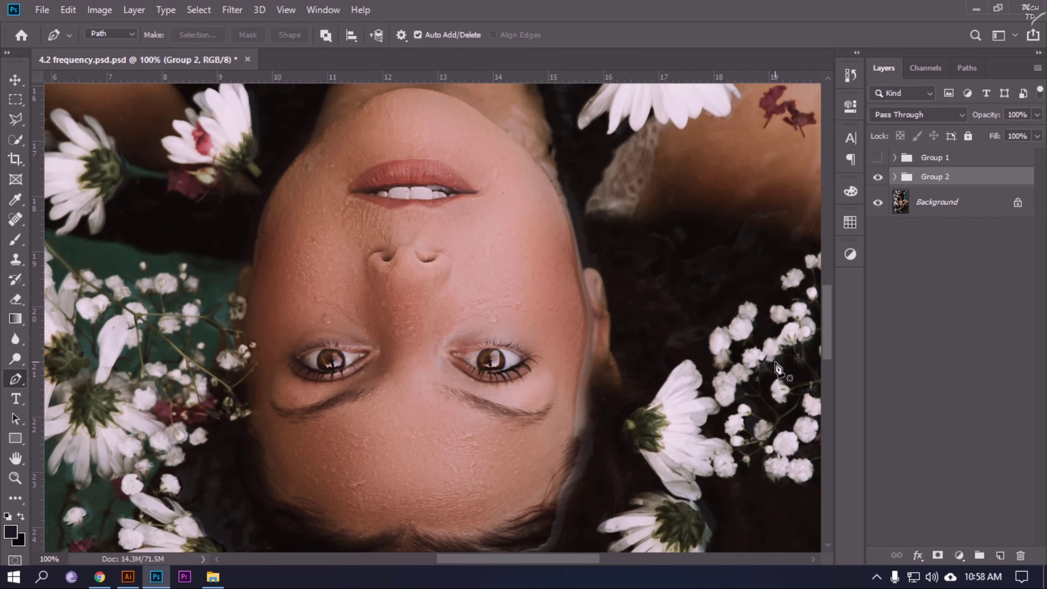
Step: Compare the portrait with Group 2 hidden and shown, and inspect the skin around the eyes and nose up close
left_click(878, 177)
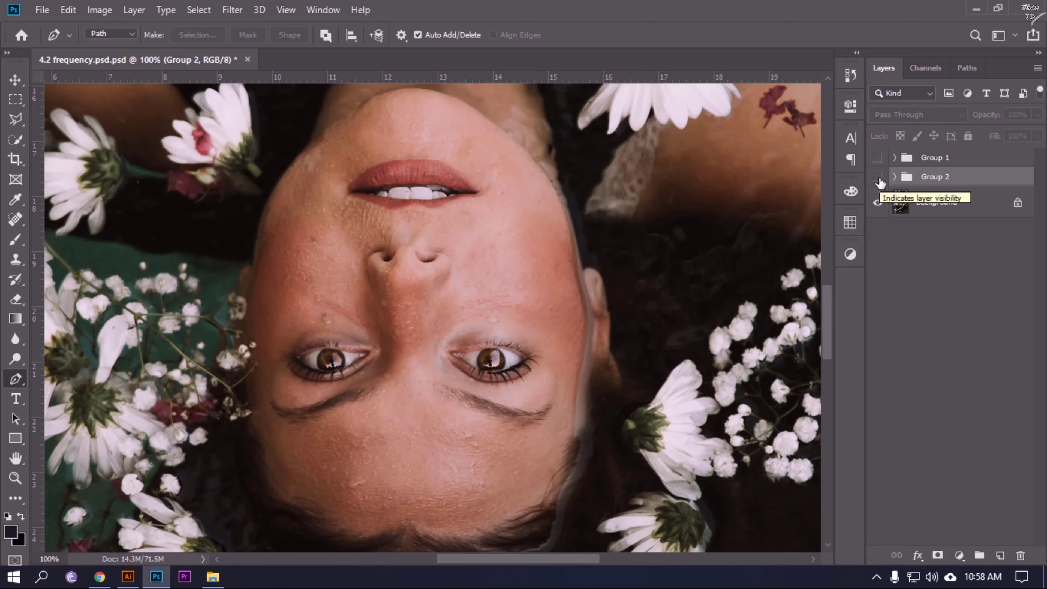
left_click(878, 177)
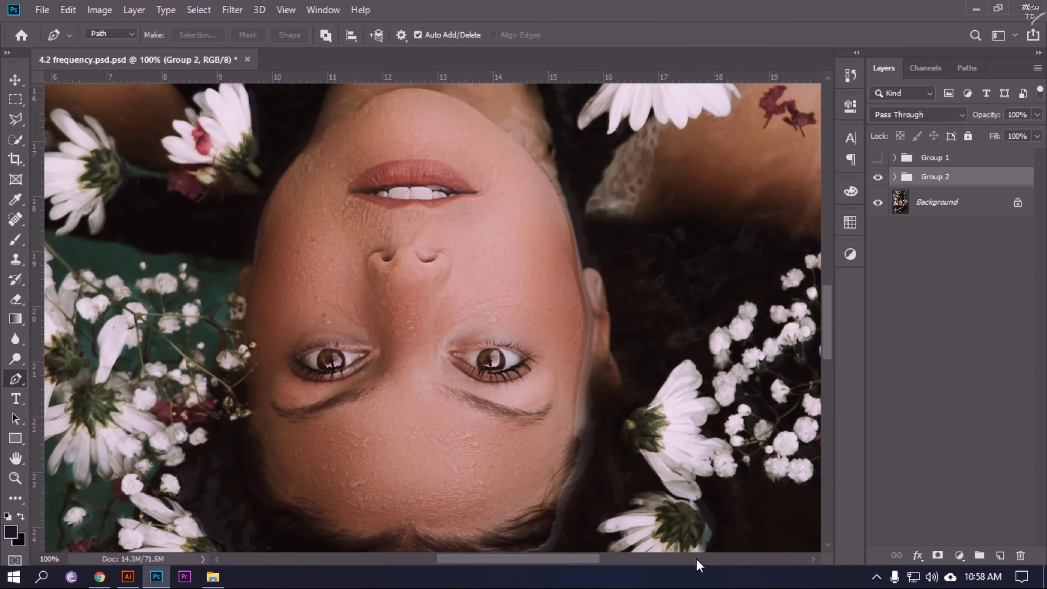
key("ctrl+plus")
key("ctrl+plus")
scroll(475, 299, "down", 3)
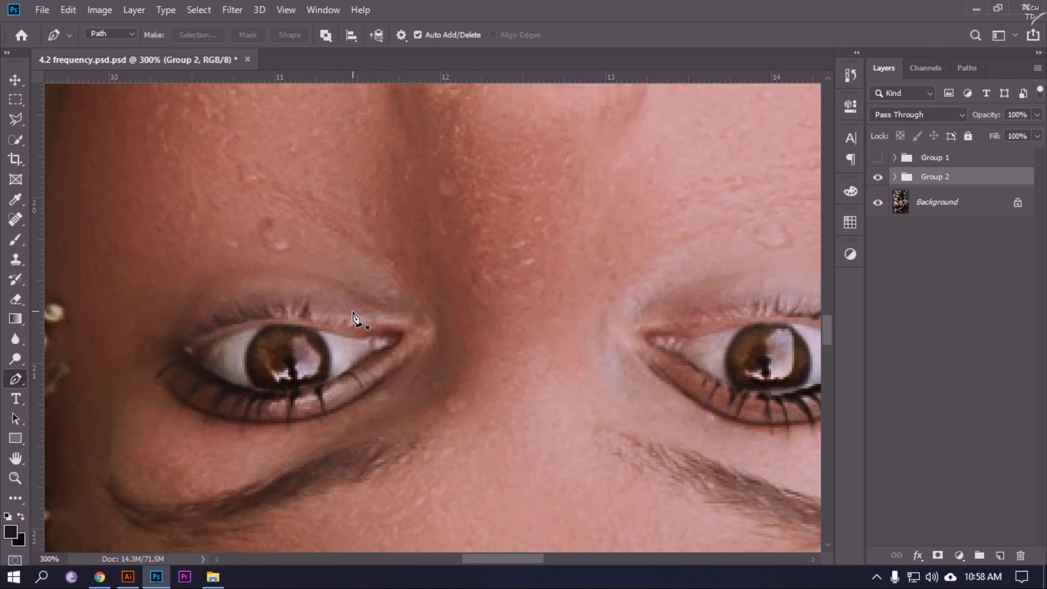
scroll(356, 316, "up", 2)
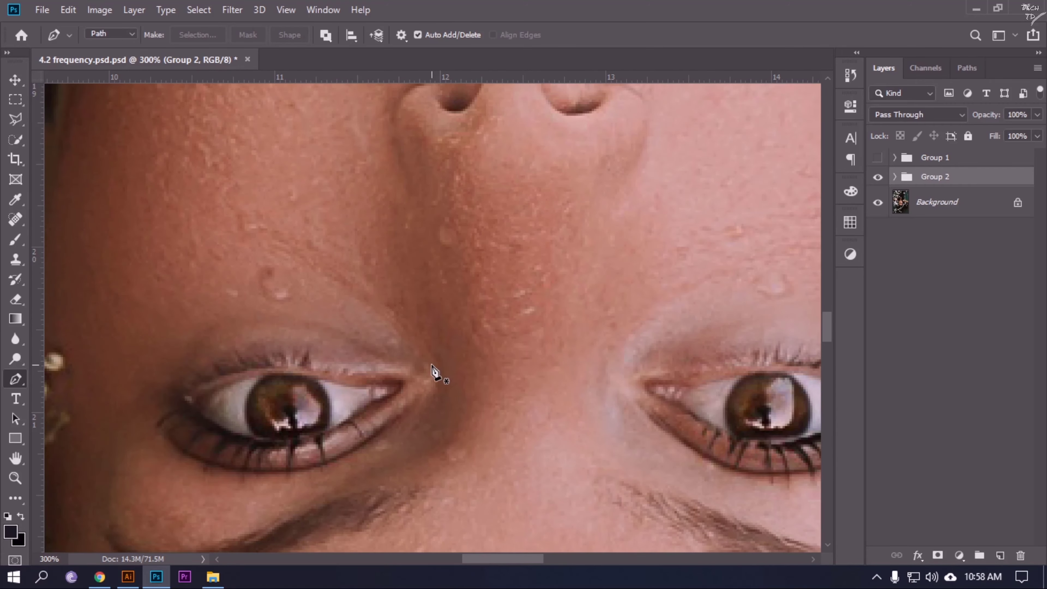
Step: Make the Texture layer inside Group 2 active and switch to the Clone Stamp tool
left_click(895, 176)
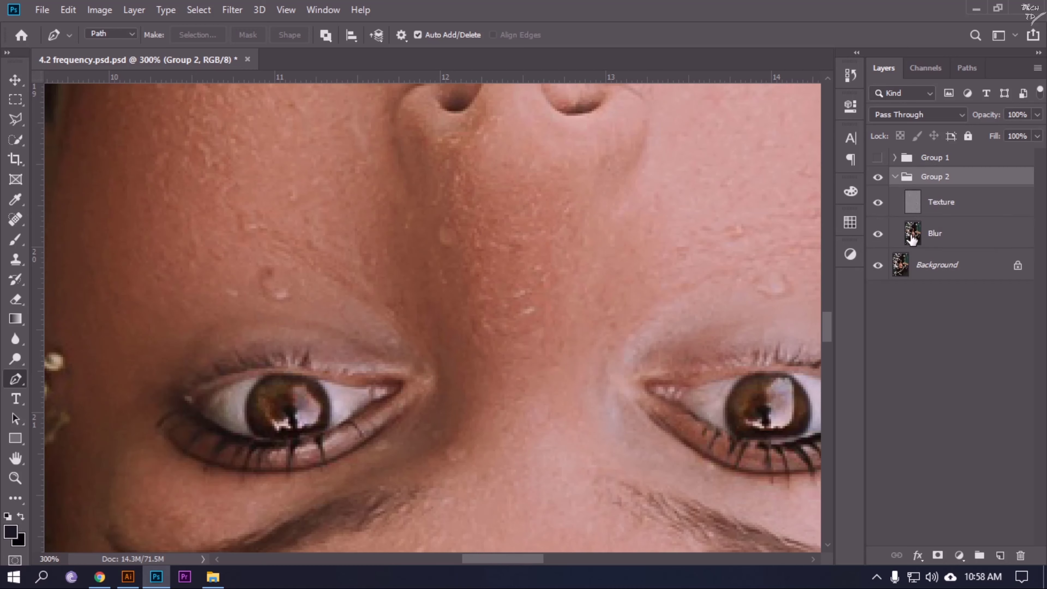
key("alt+bracketleft")
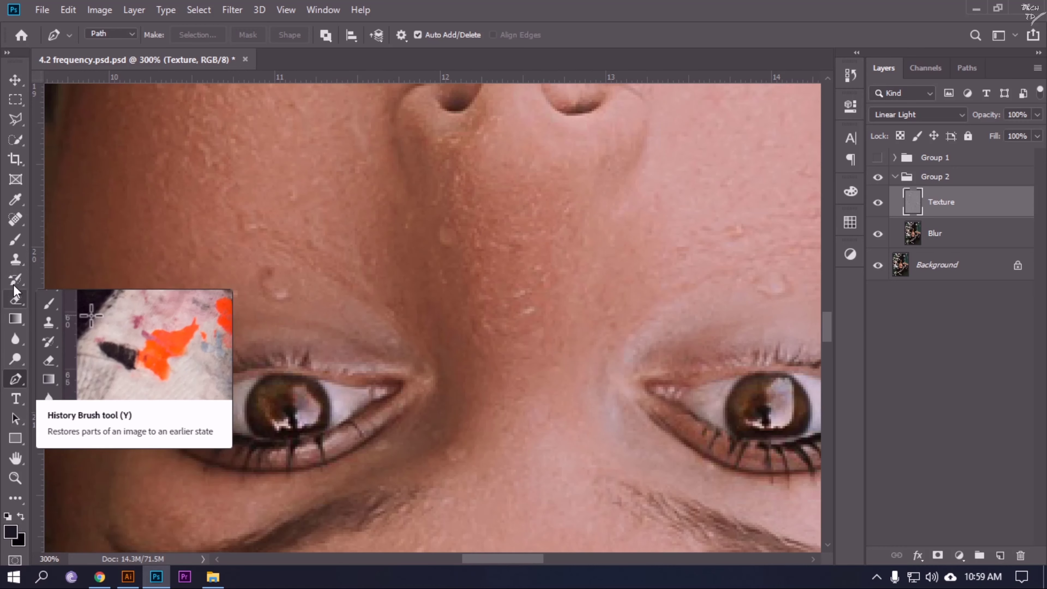
left_click(16, 260)
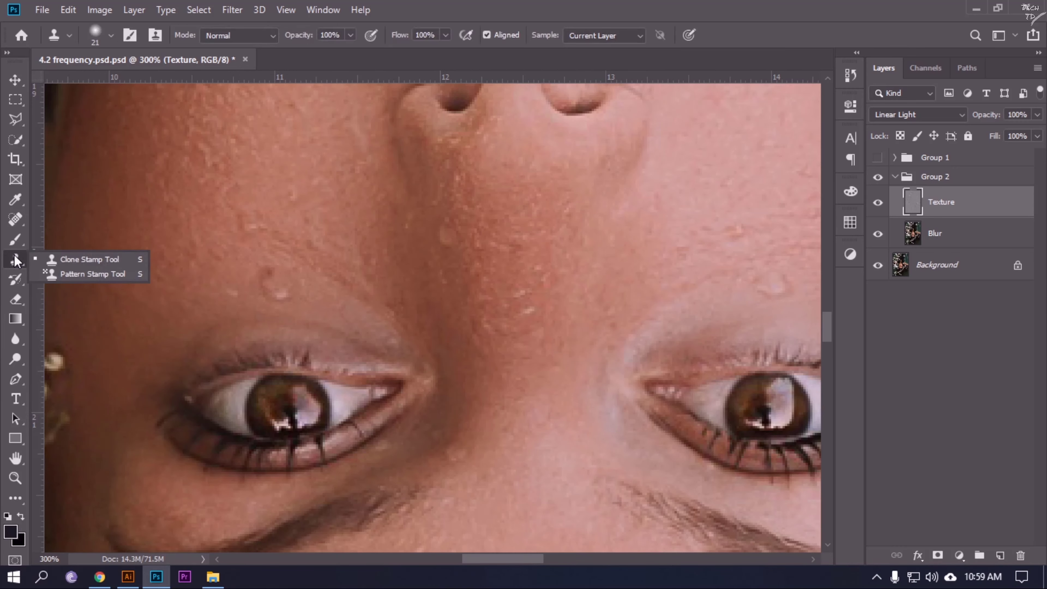
left_click(101, 264)
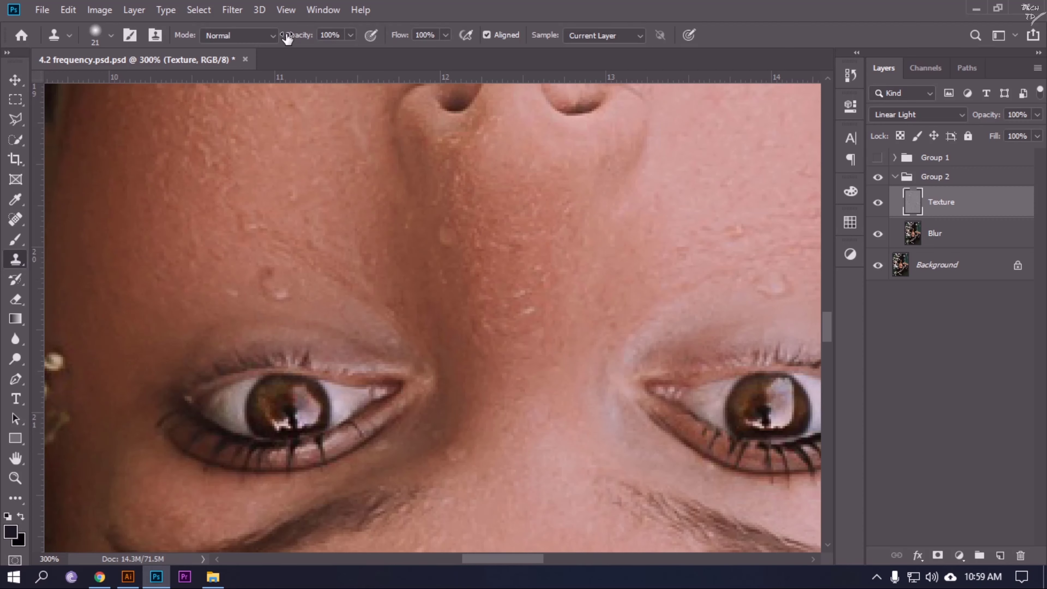
Step: Set the Clone Stamp to Lighten mode with Aligned off, sampling the Current Layer
left_click(272, 35)
left_click(247, 163)
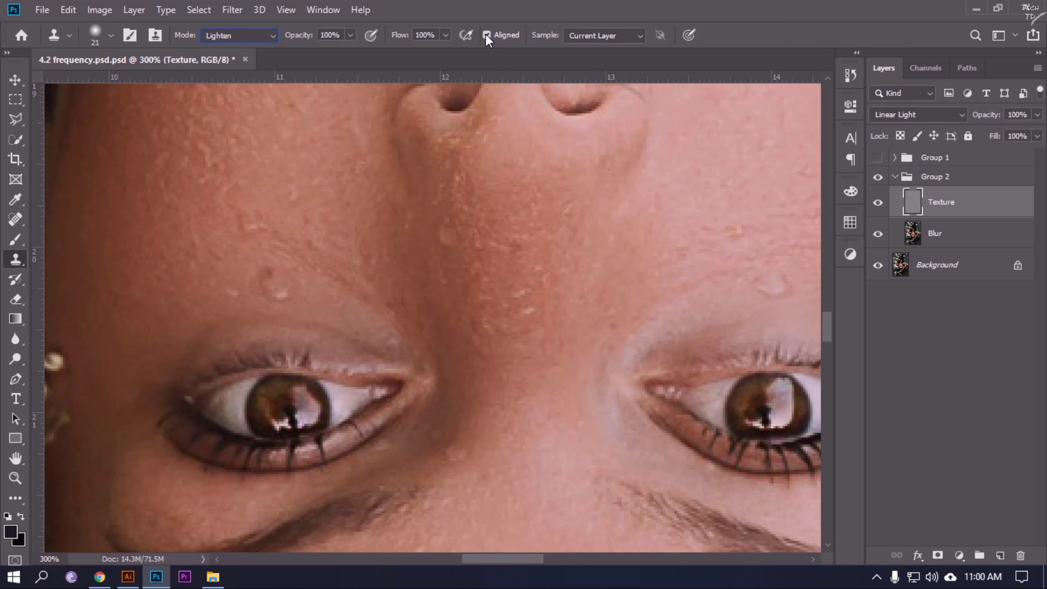
left_click(643, 35)
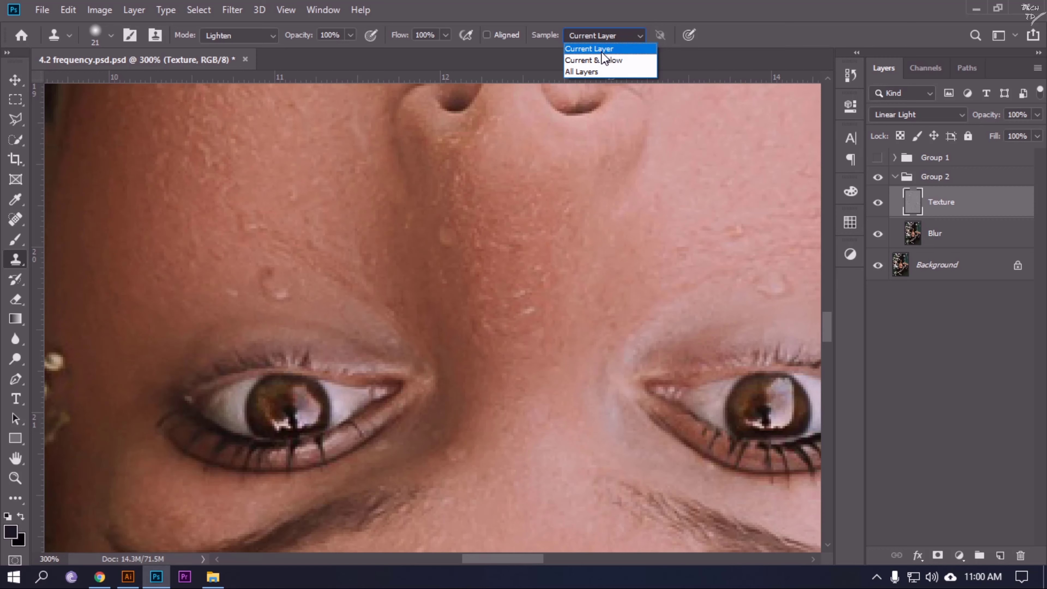
left_click(602, 52)
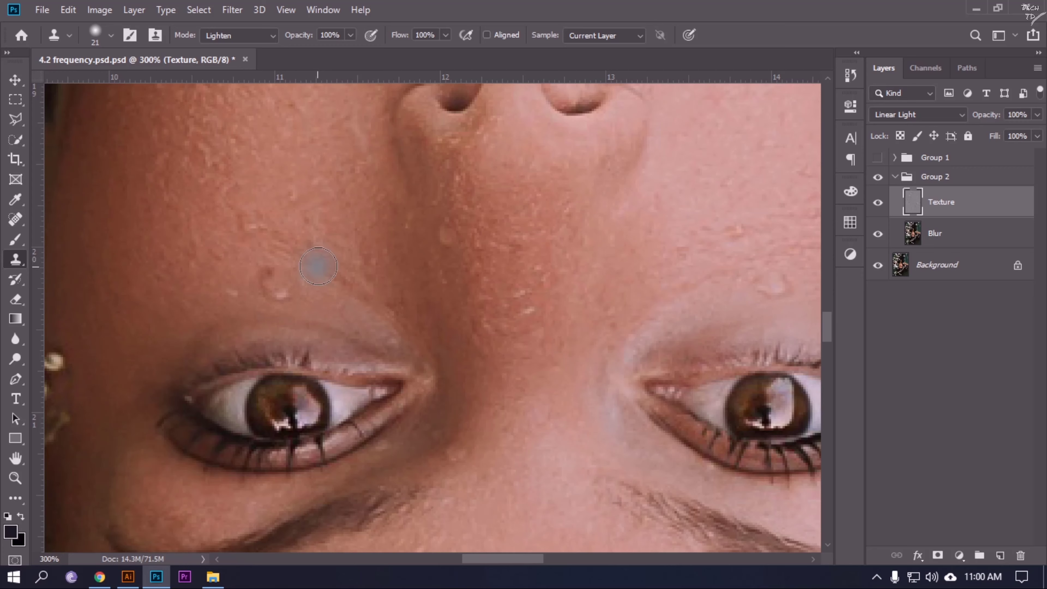
Step: Reduce the Clone Stamp brush to size 10 and clone over the under-eye skin of the eye on the image's right side
key("bracketleft")
key("bracketleft")
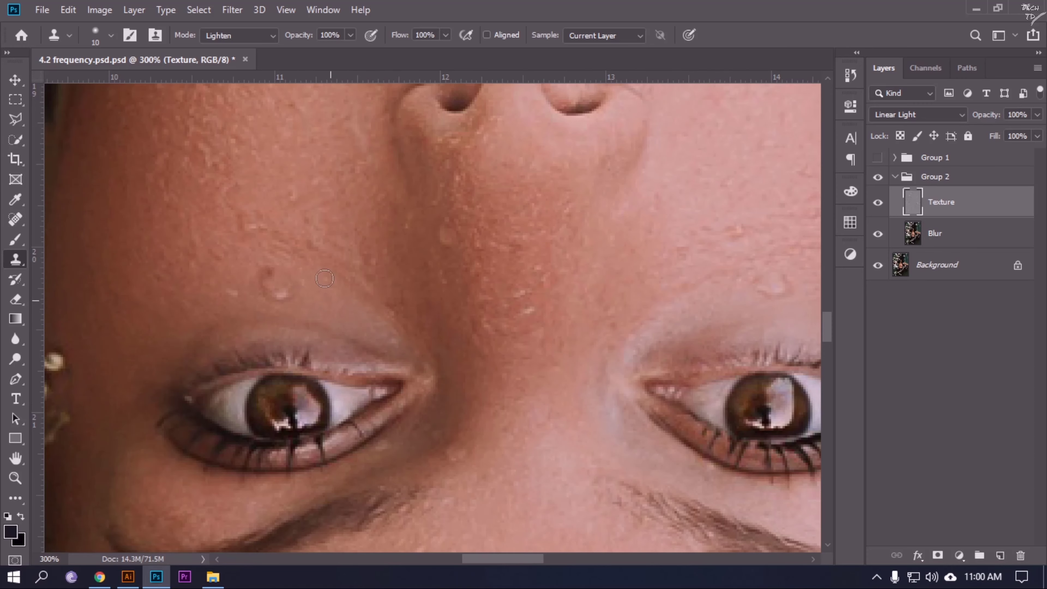
scroll(514, 290, "right", 3)
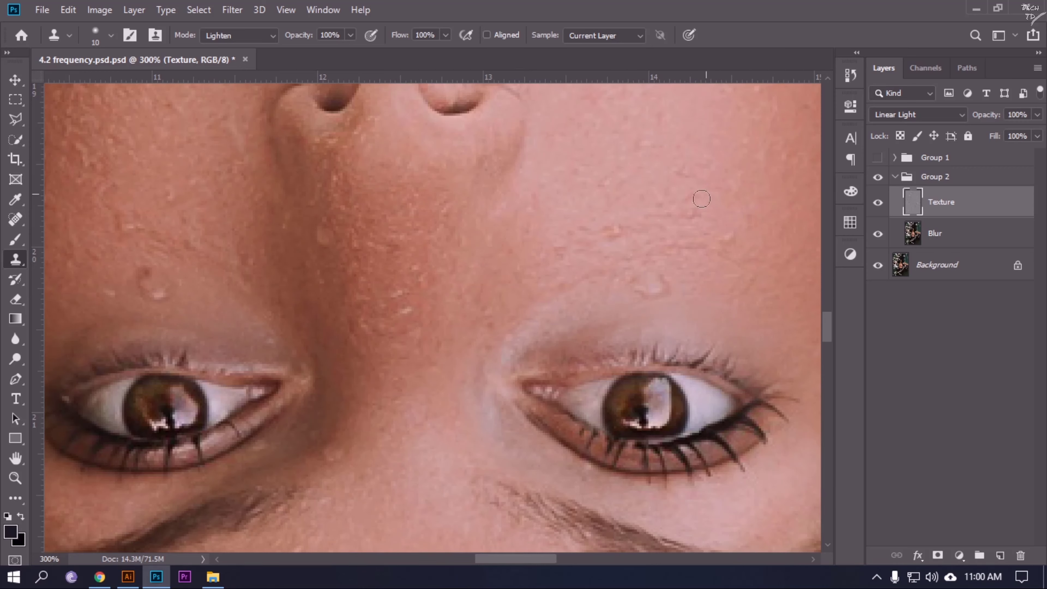
mouse_move(630, 297)
left_mouse_down()
mouse_move(550, 314)
mouse_move(530, 330)
left_mouse_up()
left_click_drag(575, 316, 511, 349)
left_click_drag(589, 325, 593, 322)
left_click_drag(522, 349, 510, 353)
left_click_drag(576, 322, 499, 354)
left_click_drag(581, 291, 495, 332)
Step: Collapse Group 2 and compare the whole face at 100% with the group hidden and shown
key("ctrl+1")
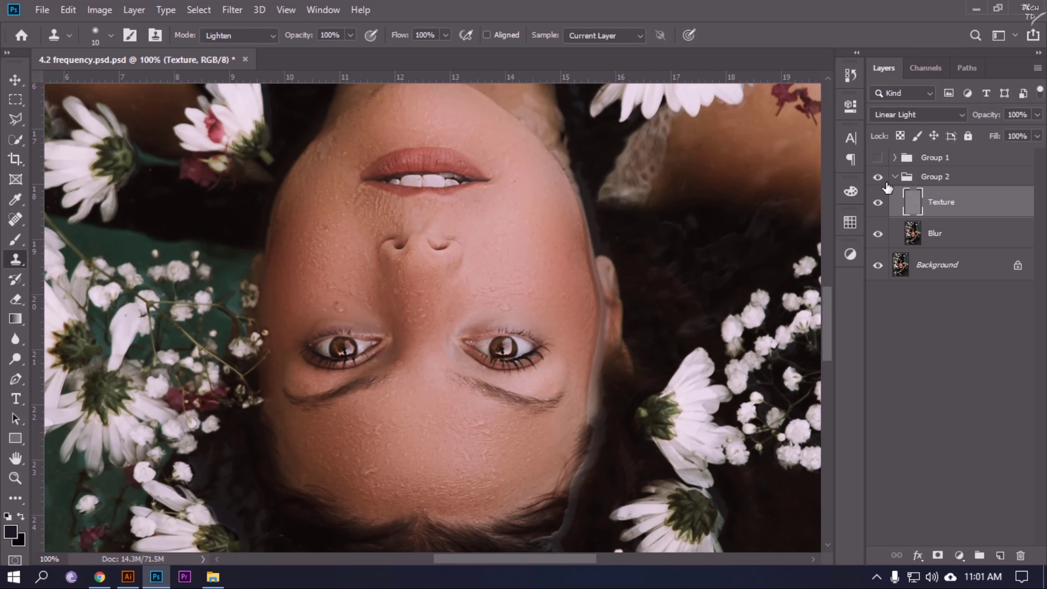
left_click(901, 177)
left_click(895, 178)
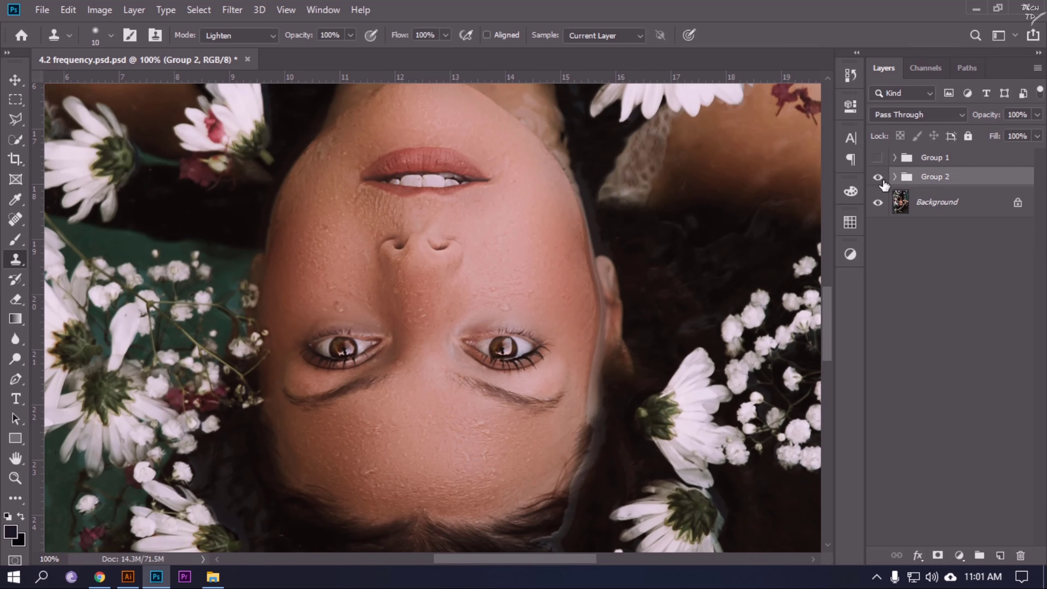
left_click(877, 178)
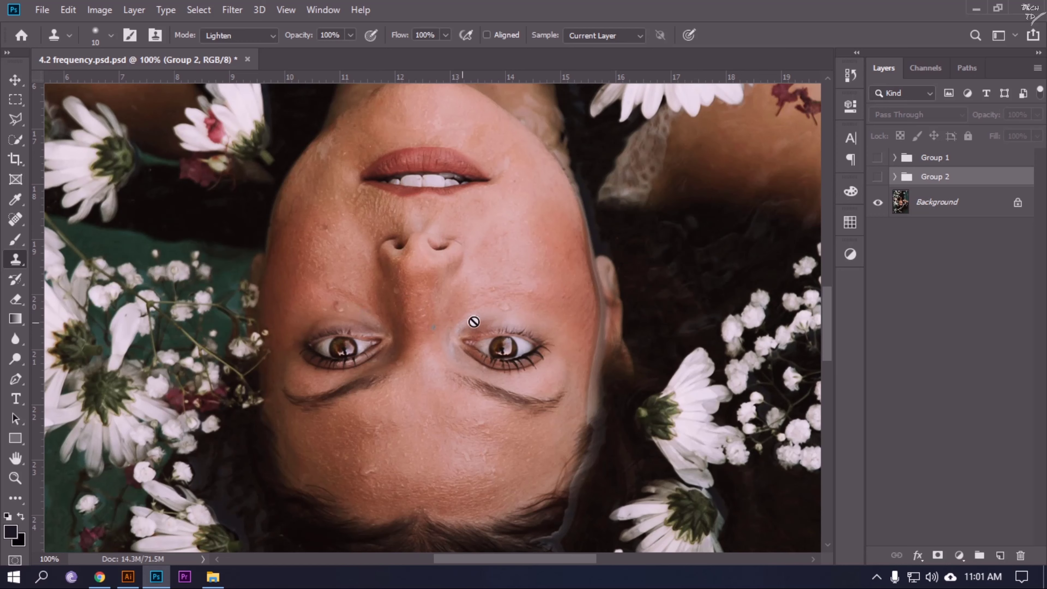
left_click(878, 177)
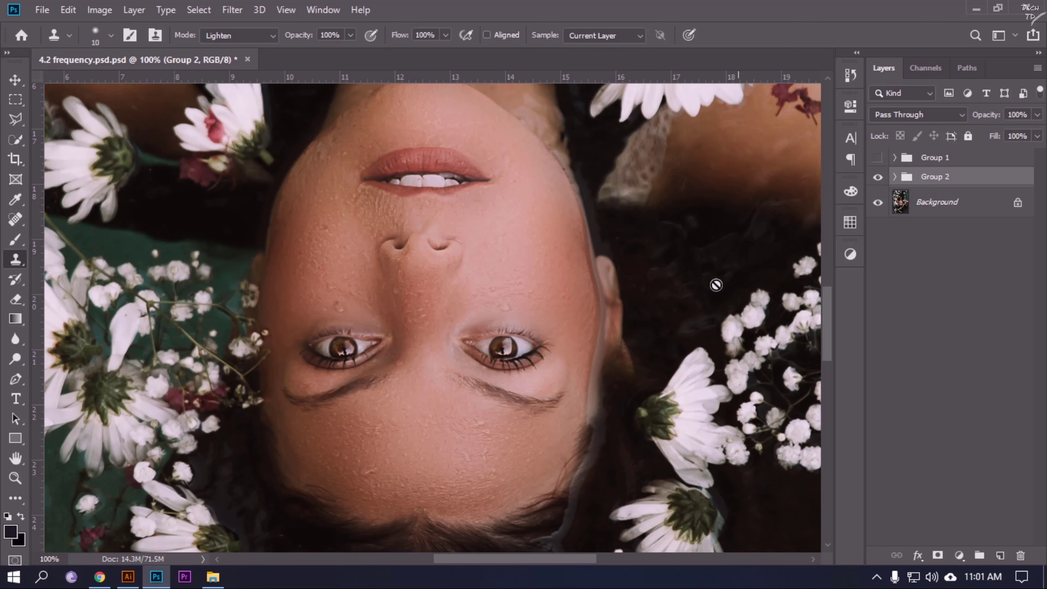
Step: Expand Group 2, make its Texture layer active again and set the Clone Stamp mode to Normal
left_click(895, 177)
scroll(603, 282, "down", 1)
scroll(676, 275, "down", 3)
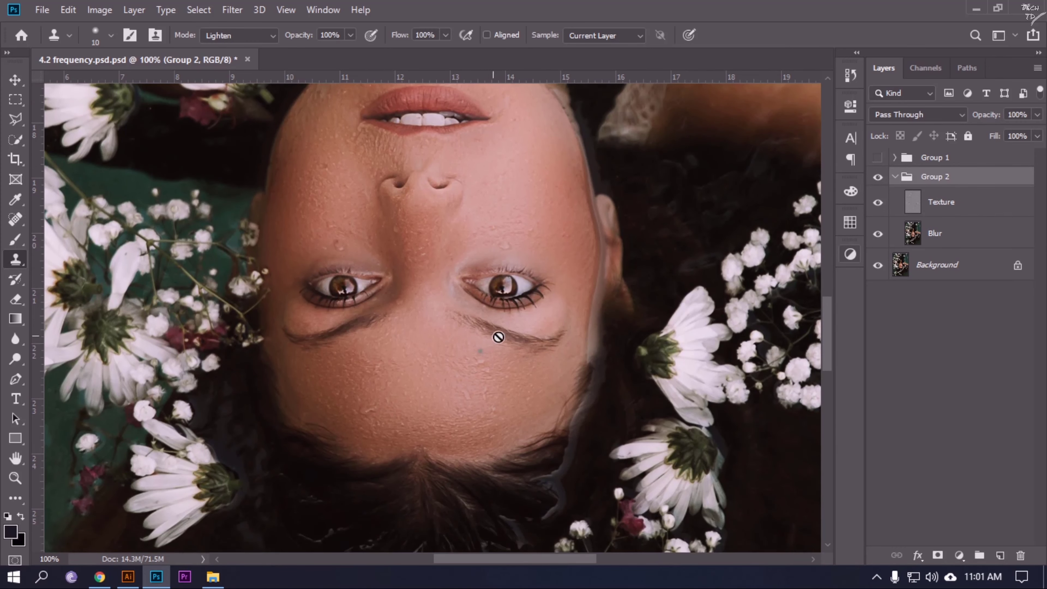
left_click(931, 234)
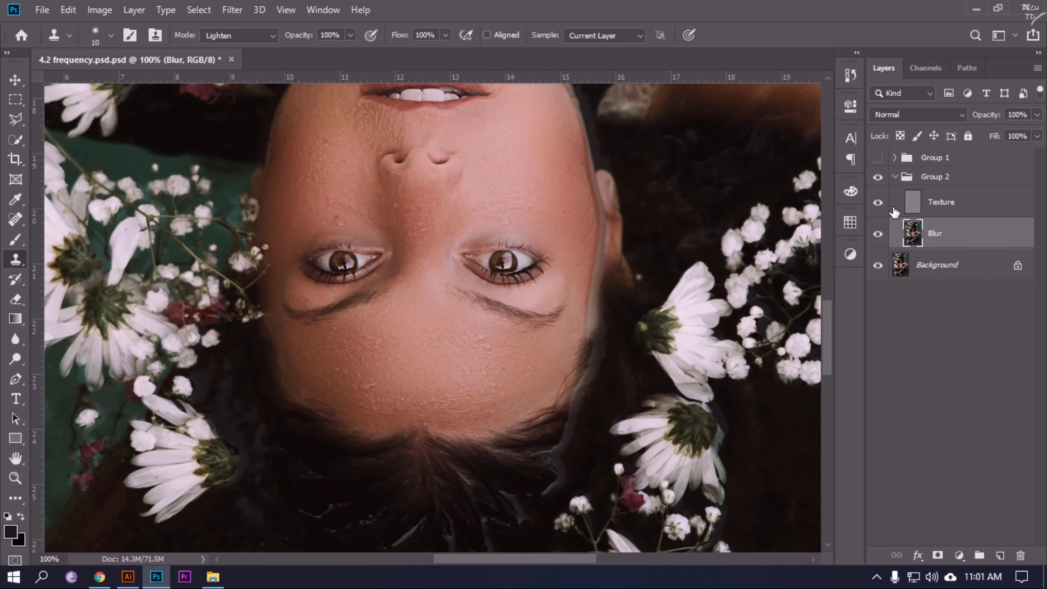
left_click(940, 202)
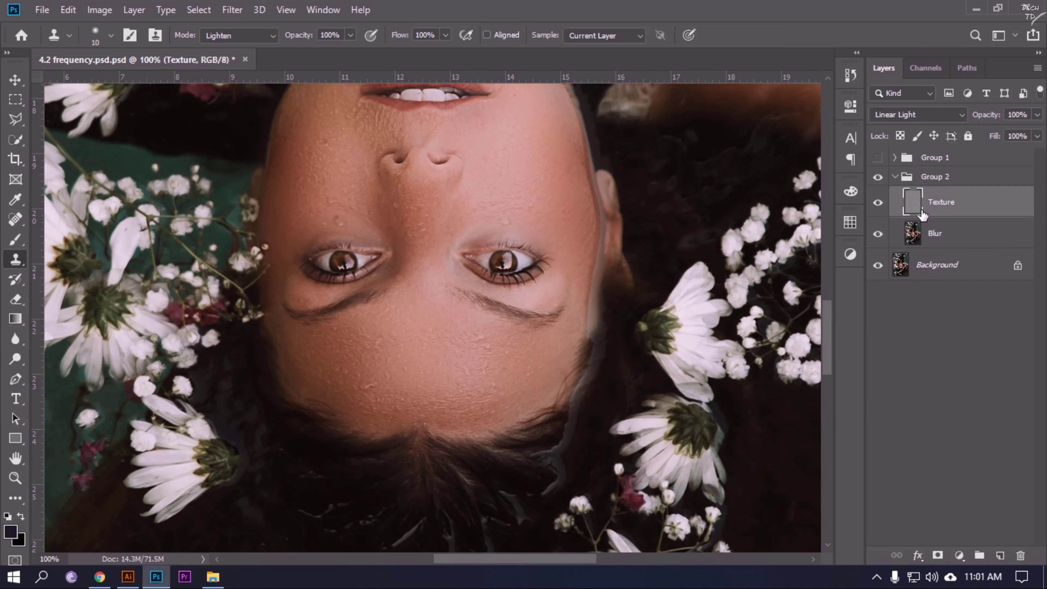
left_click(274, 33)
left_click(255, 48)
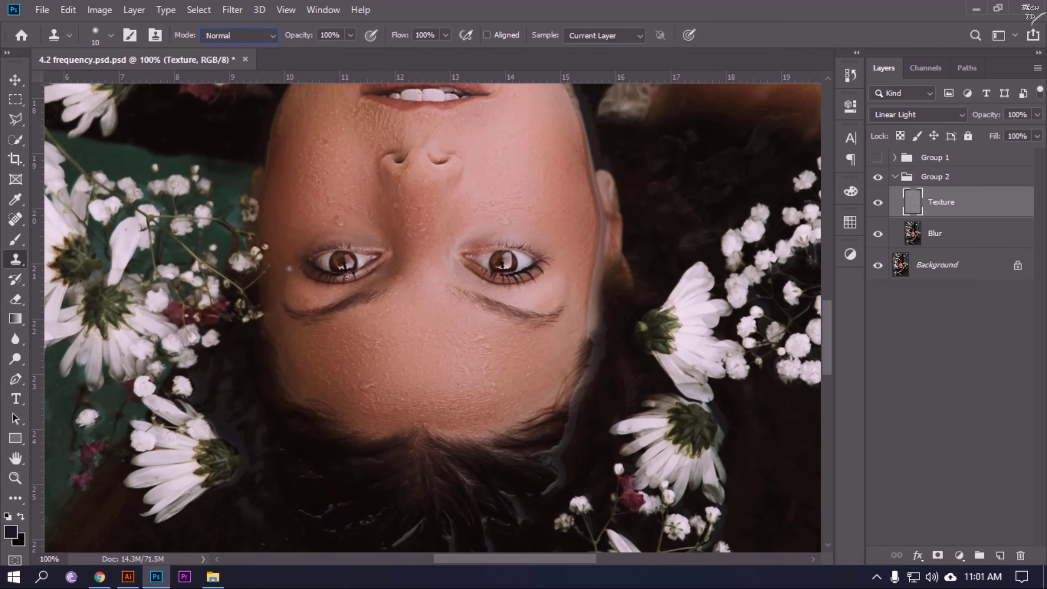
Step: Clone smoother texture over the bright bumps on the chin
key("ctrl+plus")
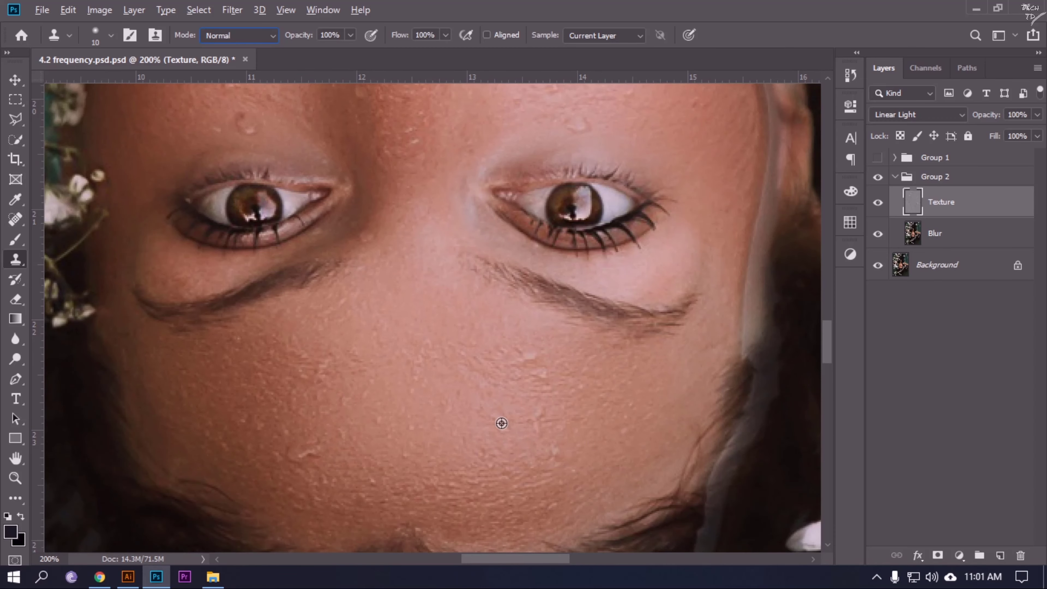
scroll(503, 417, "up", 5)
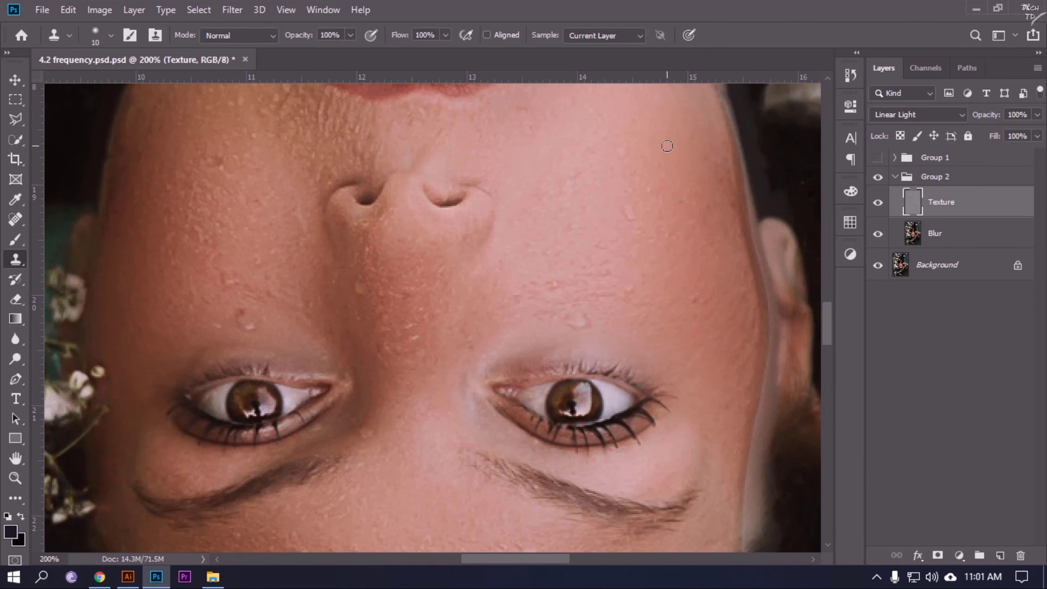
scroll(482, 251, "up", 5)
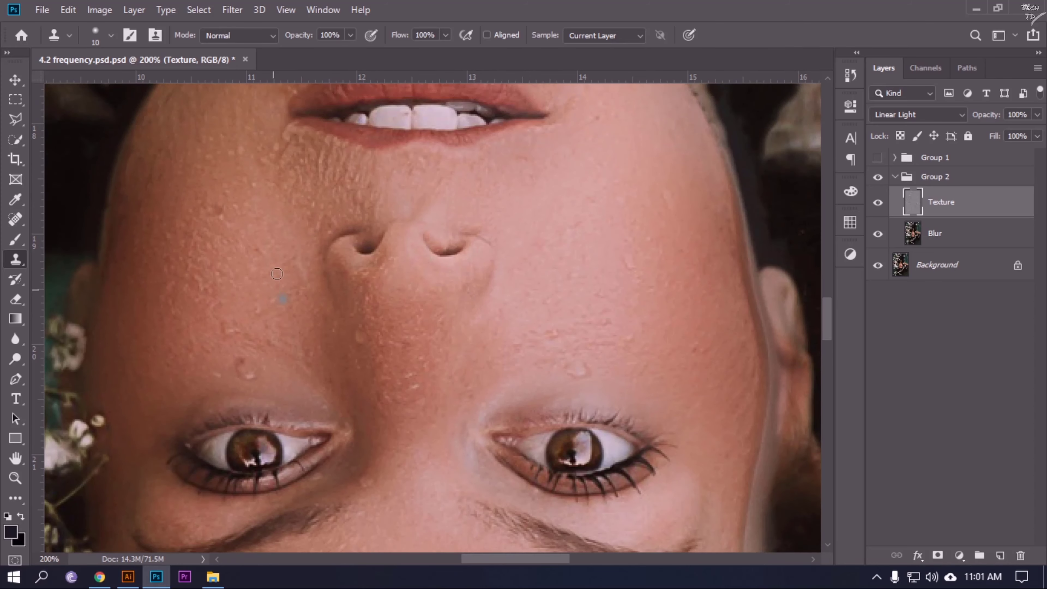
mouse_move(450, 124)
left_mouse_down()
mouse_move(493, 128)
mouse_move(470, 143)
mouse_move(475, 121)
mouse_move(479, 154)
mouse_move(469, 118)
left_mouse_up()
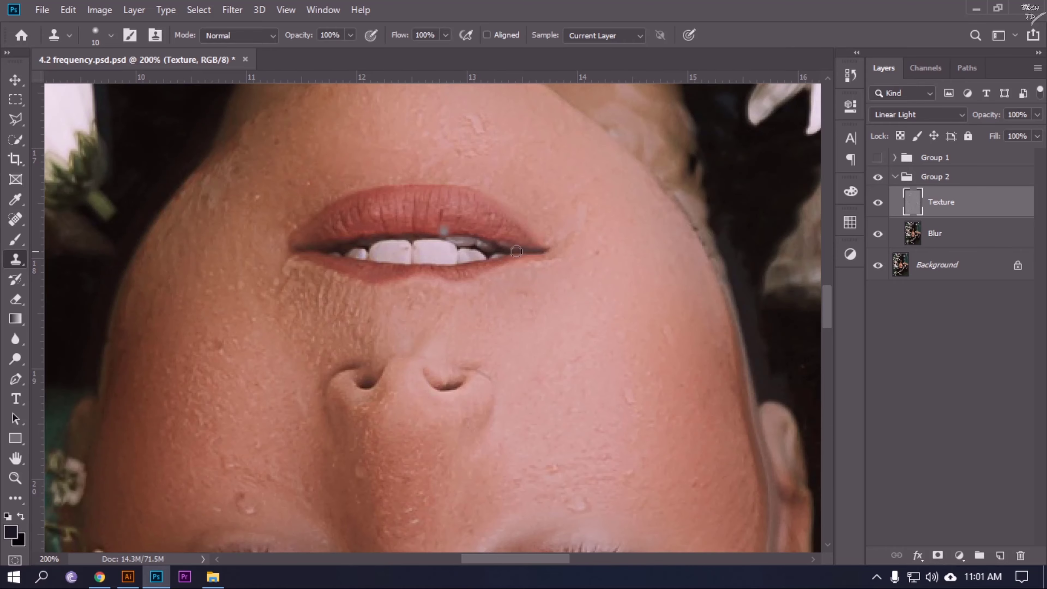
Step: Review the retouched portrait at full-image size and at 100%, and collapse Group 2
key("ctrl+0")
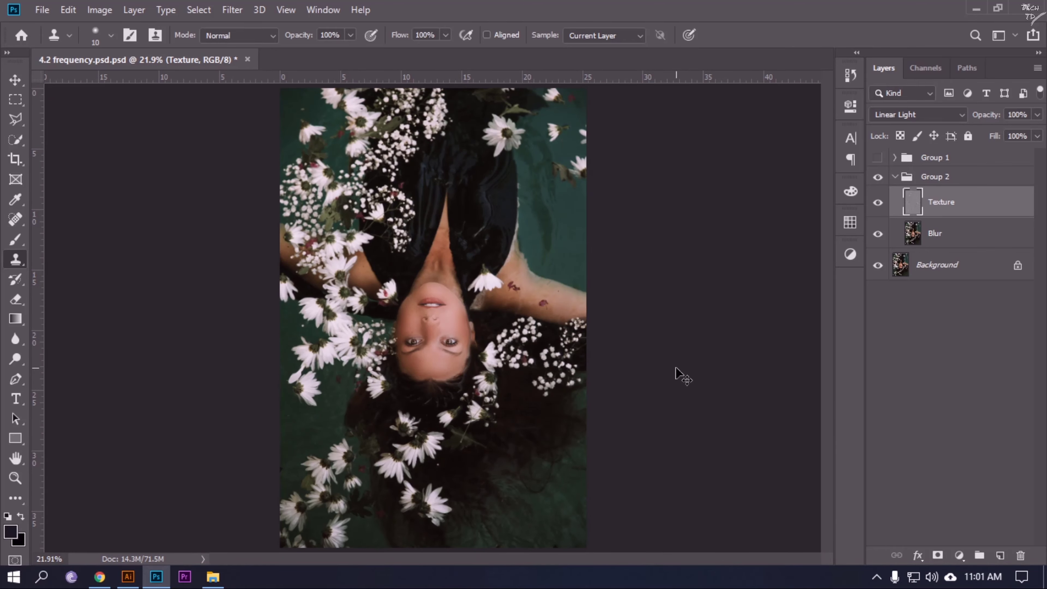
key("ctrl+1")
scroll(675, 366, "down", 3)
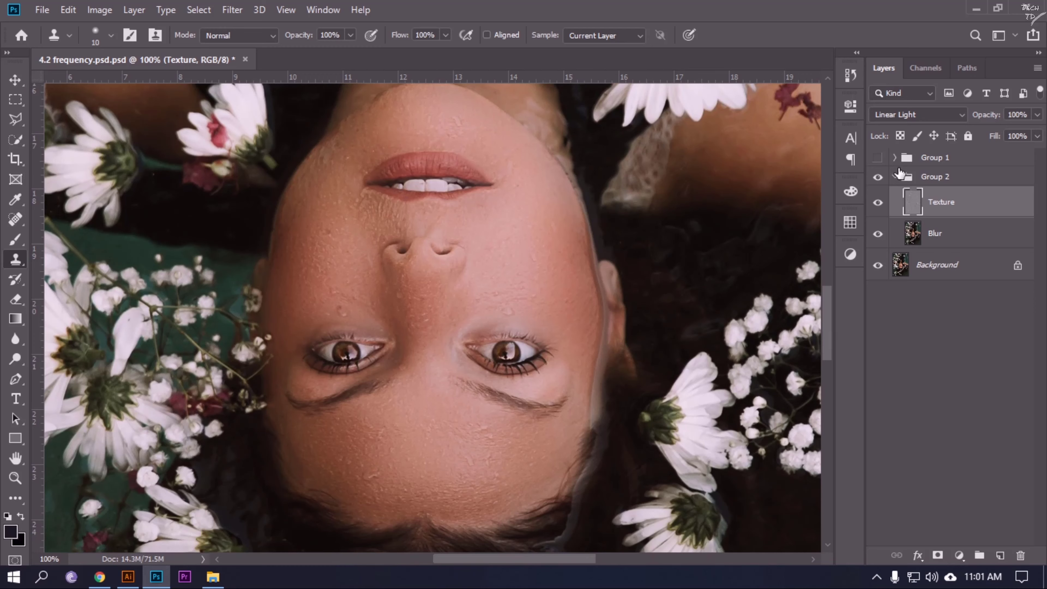
left_click(894, 176)
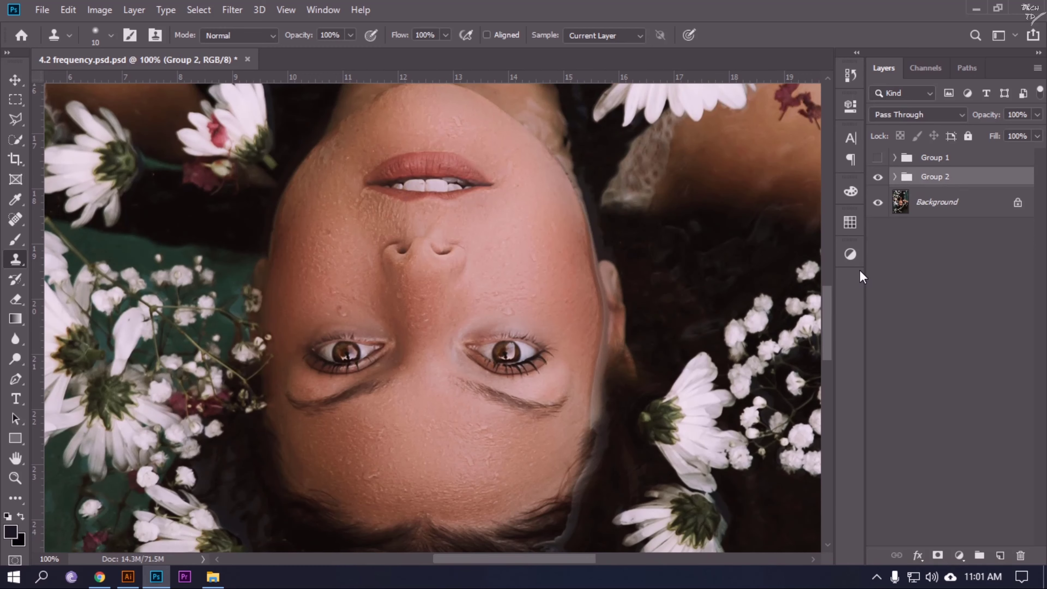